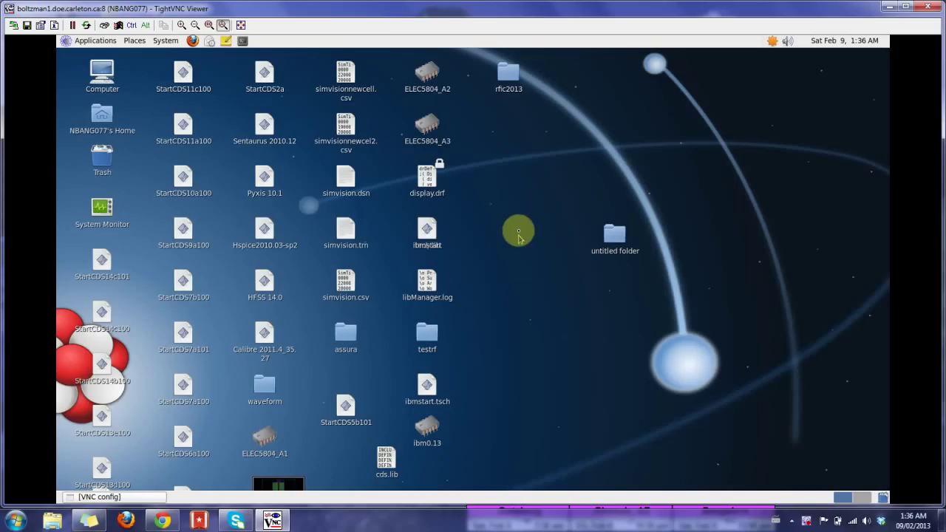
- Launch Cadence Virtuoso by running source StartCDS13e100 in a terminal opened on the Desktop
{"action": "right_click", "coordinate": [515, 203]}
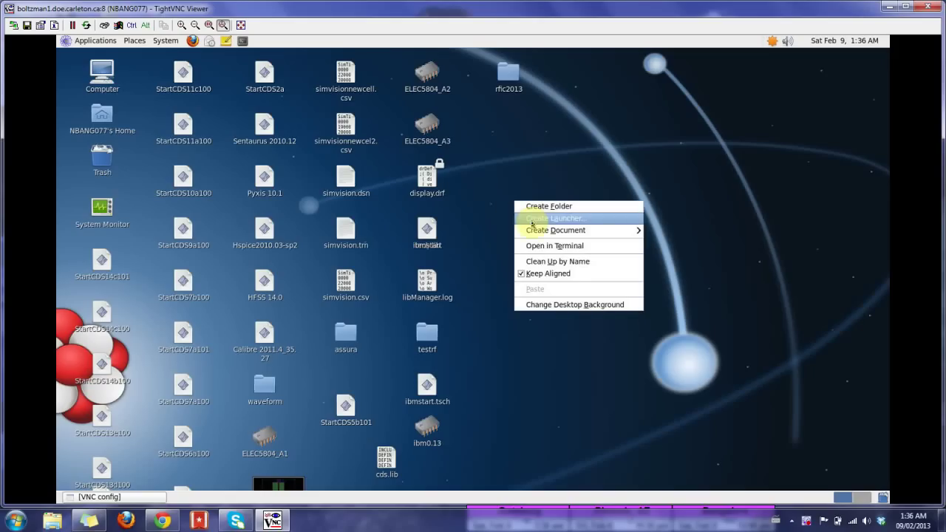
{"action": "left_click", "coordinate": [542, 248]}
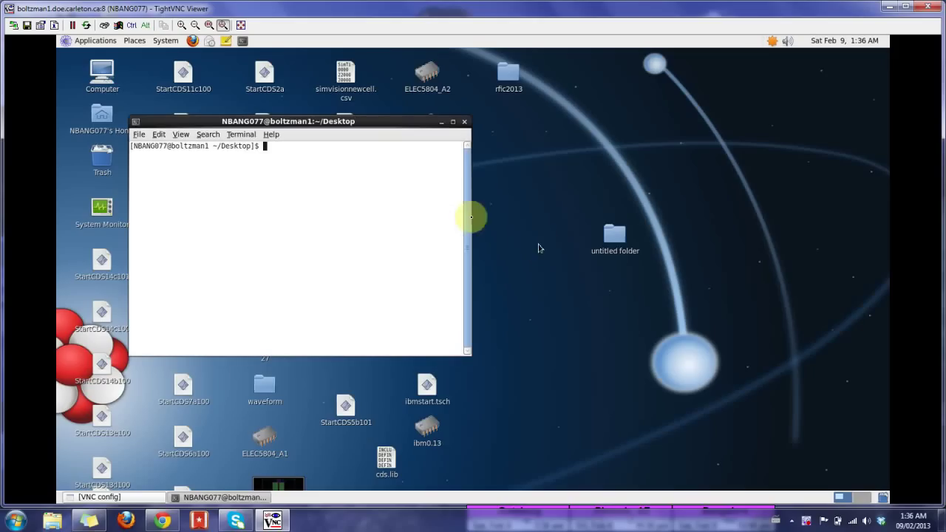
{"action": "left_click_drag", "start_coordinate": [344, 123], "coordinate": [521, 120]}
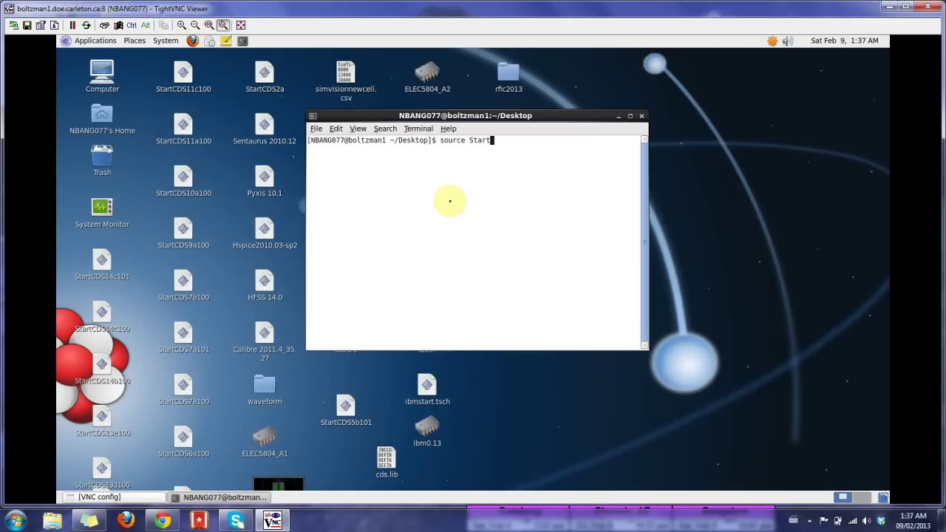
{"action": "key", "text": "Tab"}
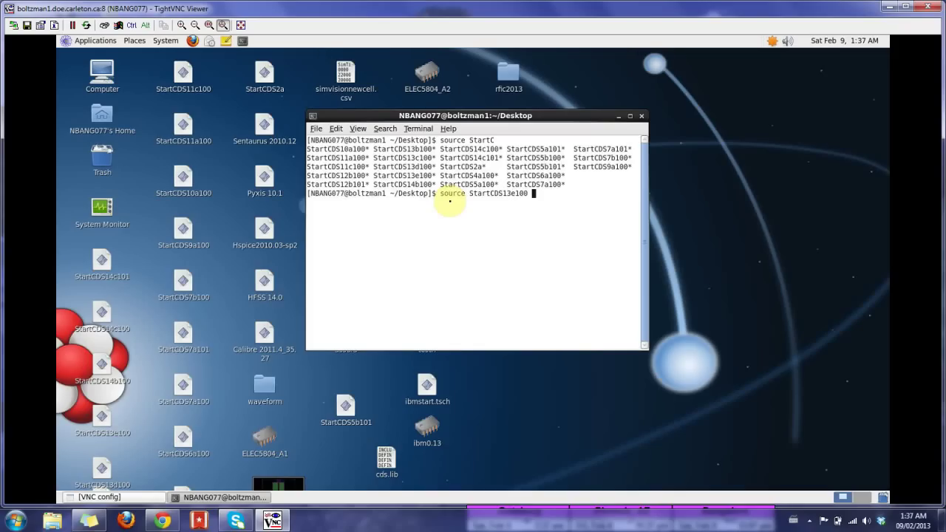
{"action": "key", "text": "Return"}
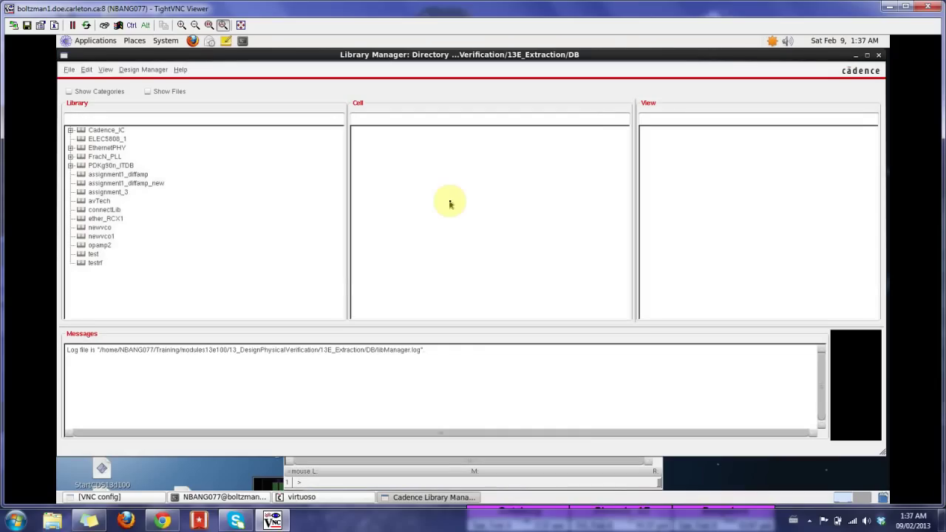
{"action": "left_click", "coordinate": [347, 501]}
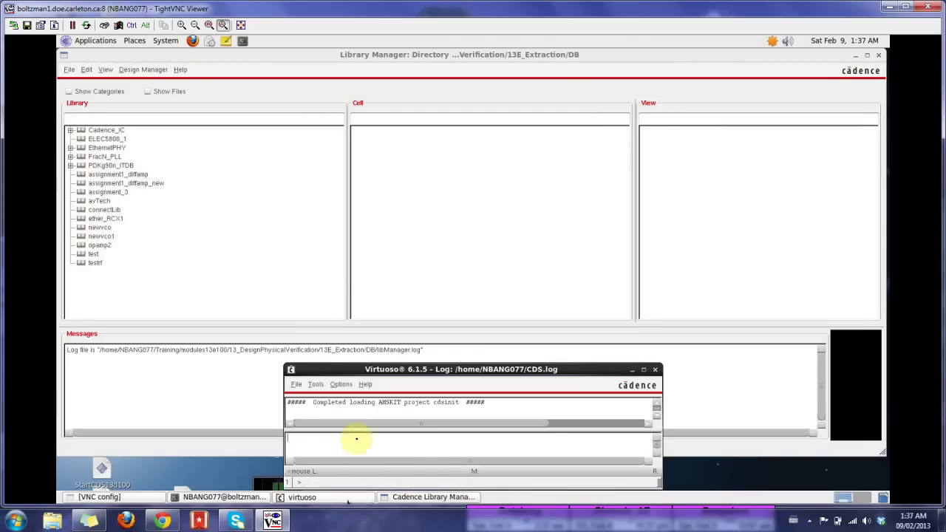
{"action": "left_click_drag", "start_coordinate": [446, 367], "coordinate": [569, 111]}
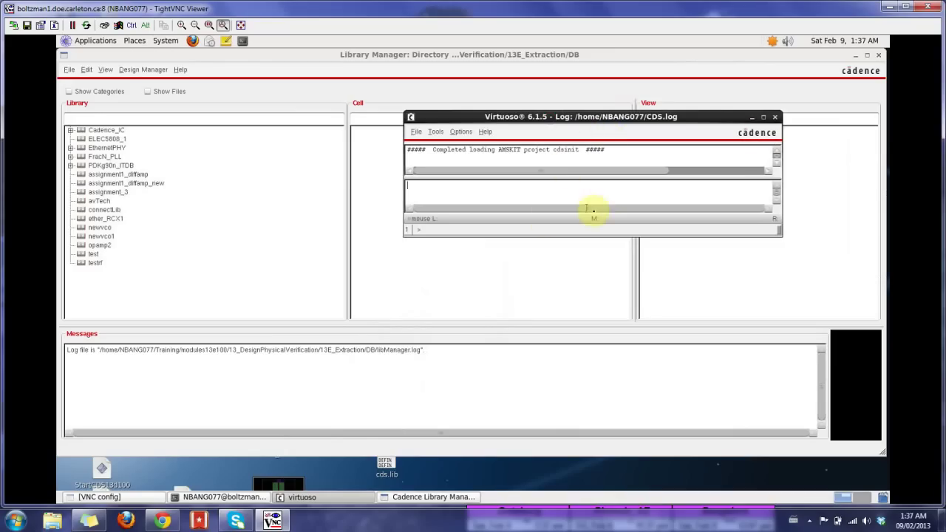
{"action": "left_click_drag", "start_coordinate": [613, 234], "coordinate": [615, 469]}
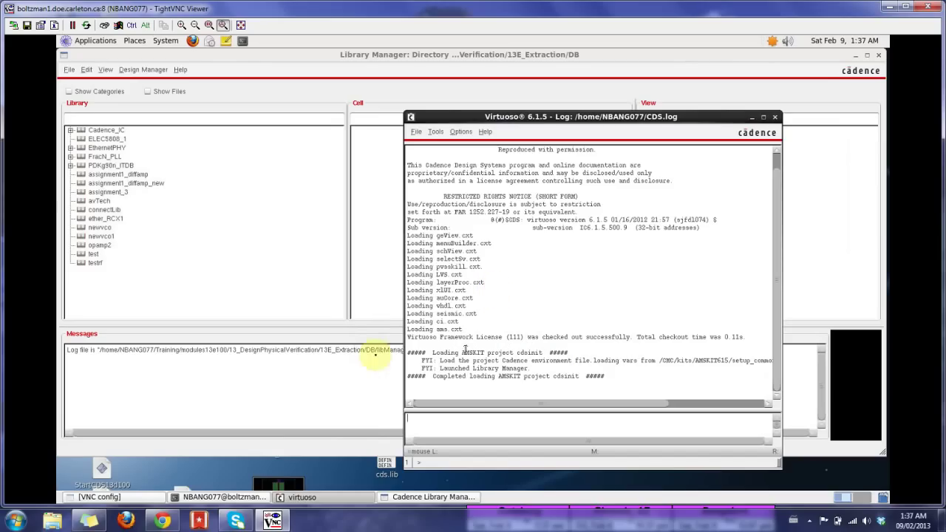
{"action": "left_click", "coordinate": [276, 56]}
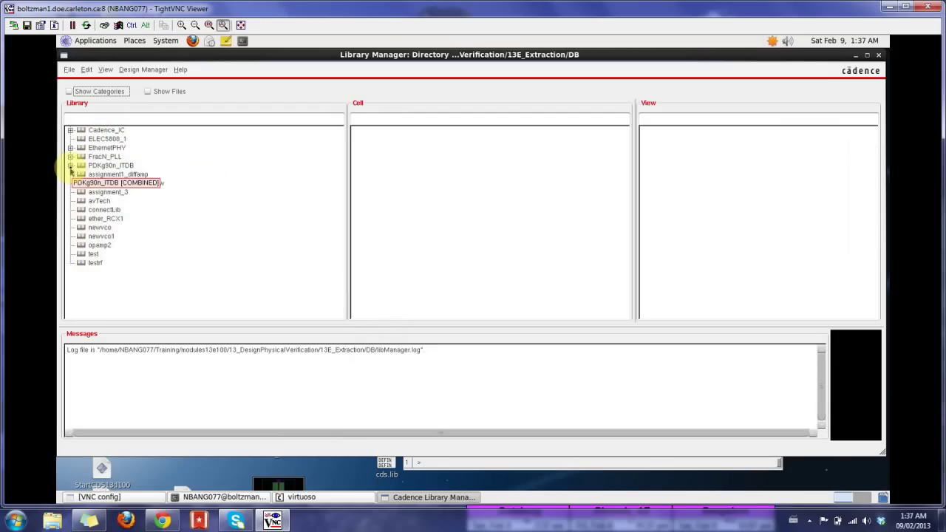
- Show gpdk090's cells under PDKg90n_ITDB grouped by category
{"action": "left_click", "coordinate": [70, 166]}
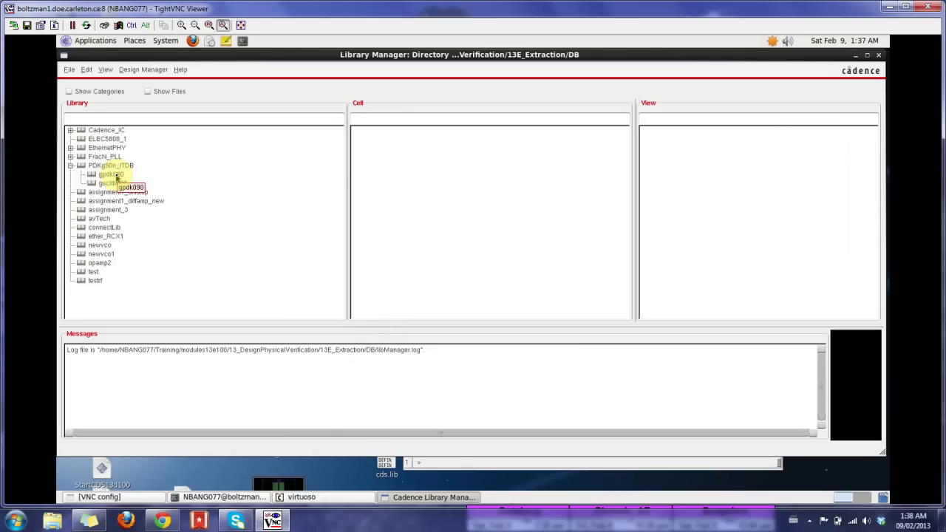
{"action": "left_click", "coordinate": [111, 174]}
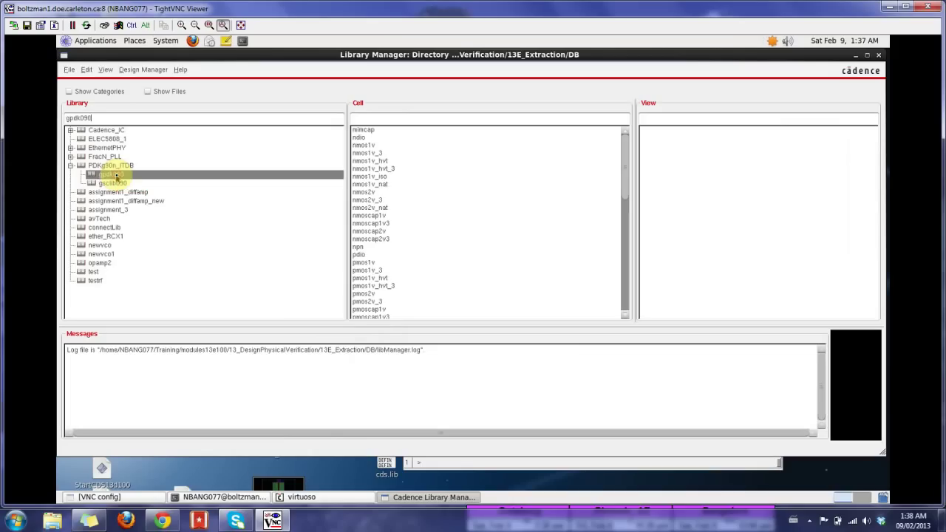
{"action": "left_click", "coordinate": [70, 92]}
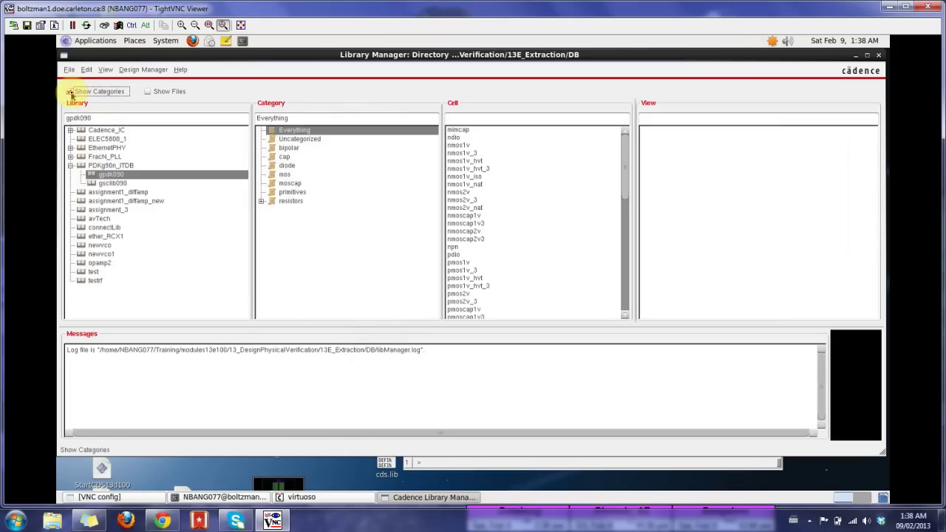
- Step through the bipolar, mos and resistors categories, then collapse PDKg90n_ITDB
{"action": "left_click", "coordinate": [288, 147]}
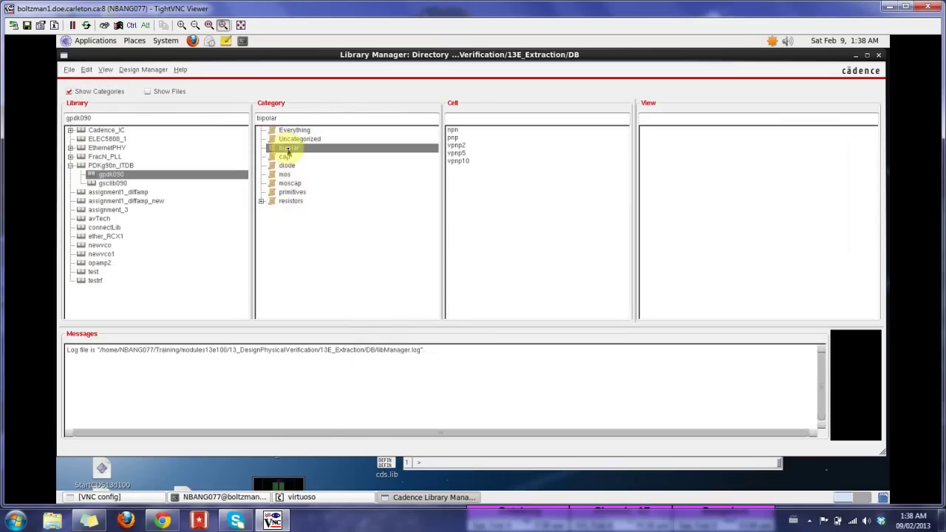
{"action": "left_click", "coordinate": [287, 165]}
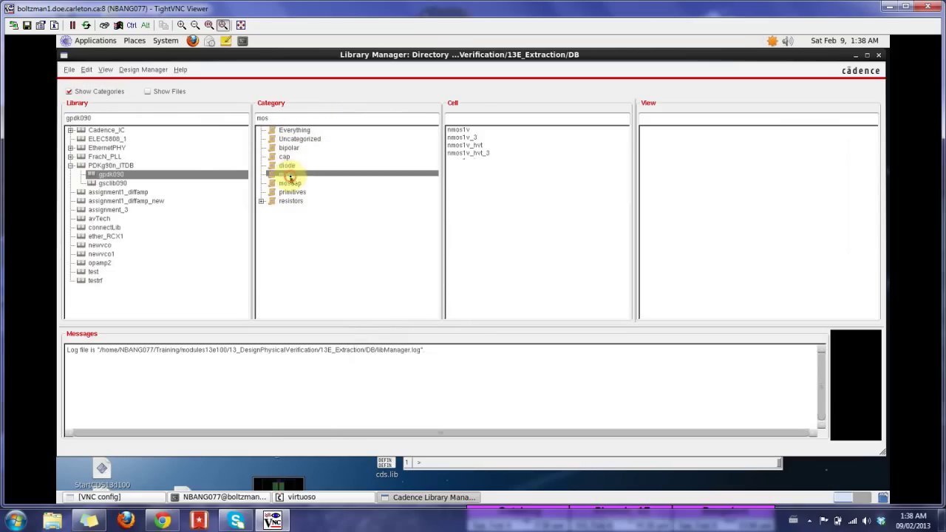
{"action": "left_click", "coordinate": [287, 175]}
{"action": "left_click", "coordinate": [300, 204]}
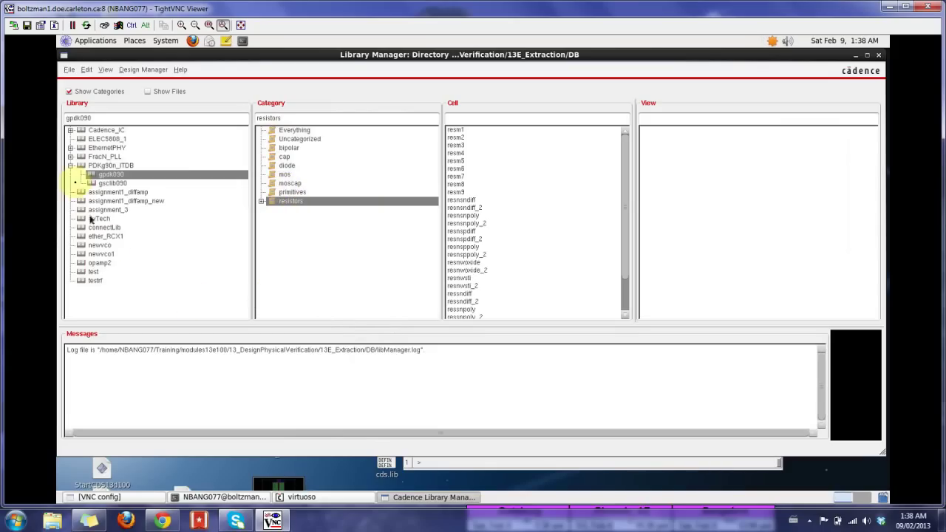
{"action": "left_click", "coordinate": [71, 167]}
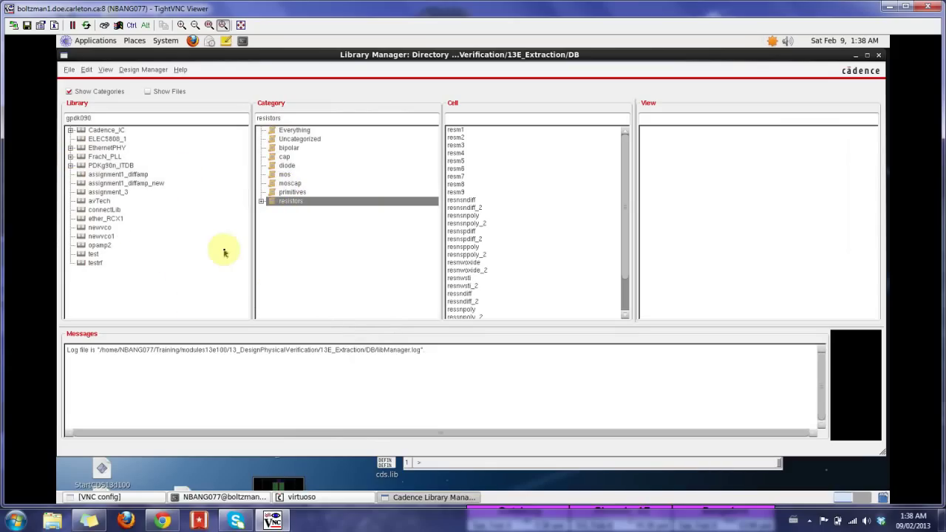
{"action": "left_click", "coordinate": [69, 69]}
- Create library tutorial_cadence, attaching it to the existing gpdk090 technology library
{"action": "mouse_move", "coordinate": [83, 81]}
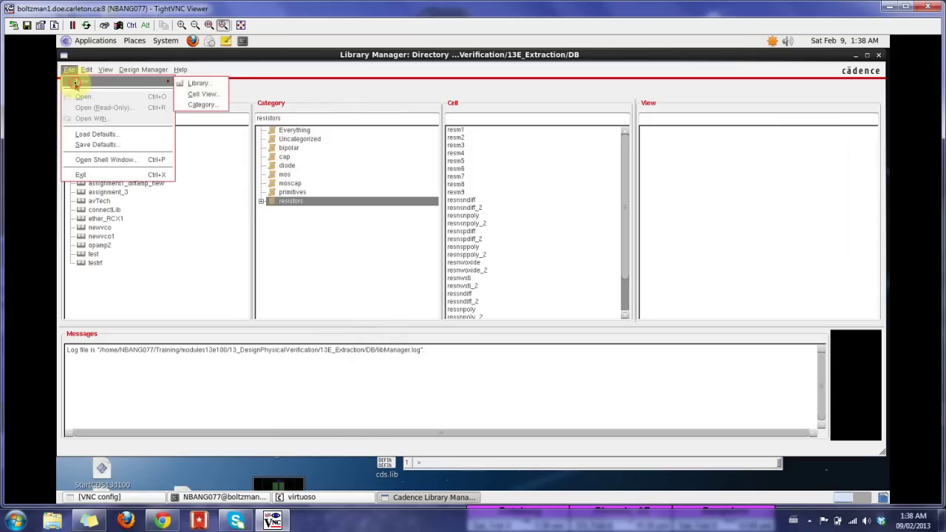
{"action": "left_click", "coordinate": [196, 84]}
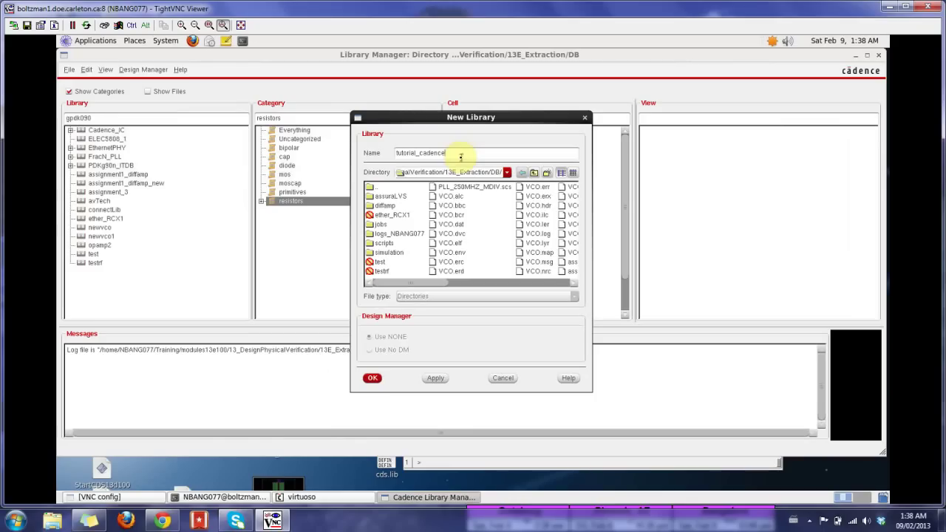
{"action": "left_click", "coordinate": [374, 378]}
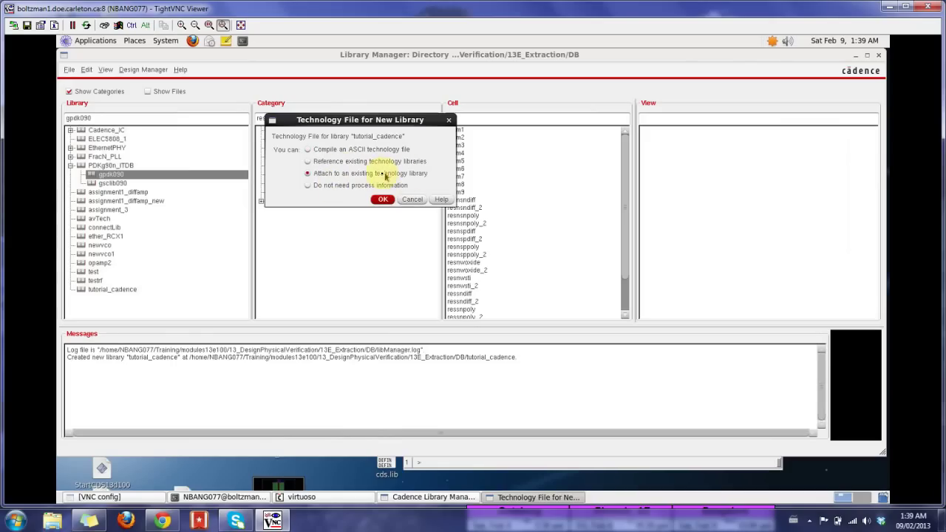
{"action": "left_click", "coordinate": [382, 200]}
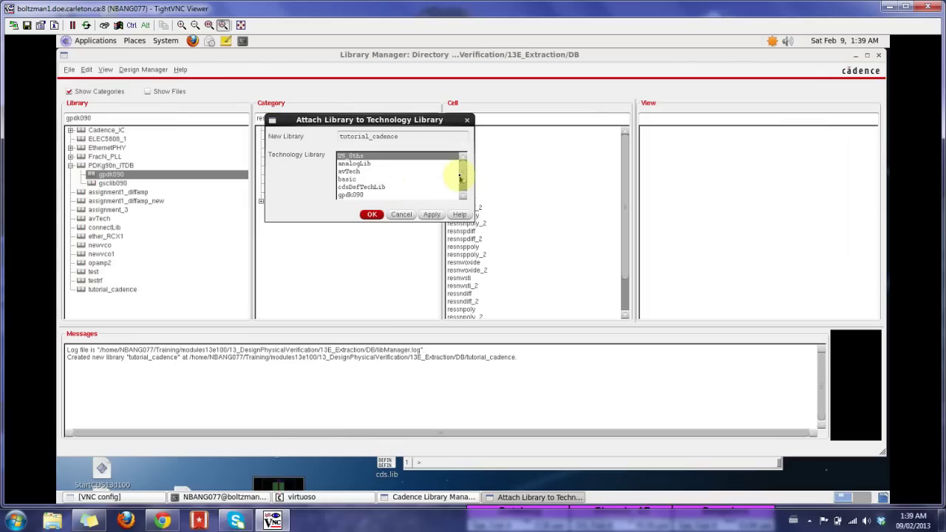
{"action": "mouse_move", "coordinate": [464, 174]}
{"action": "left_mouse_down"}
{"action": "mouse_move", "coordinate": [464, 195]}
{"action": "mouse_move", "coordinate": [464, 153]}
{"action": "mouse_move", "coordinate": [464, 194]}
{"action": "mouse_move", "coordinate": [464, 157]}
{"action": "mouse_move", "coordinate": [465, 193]}
{"action": "mouse_move", "coordinate": [460, 173]}
{"action": "mouse_move", "coordinate": [461, 182]}
{"action": "left_mouse_up"}
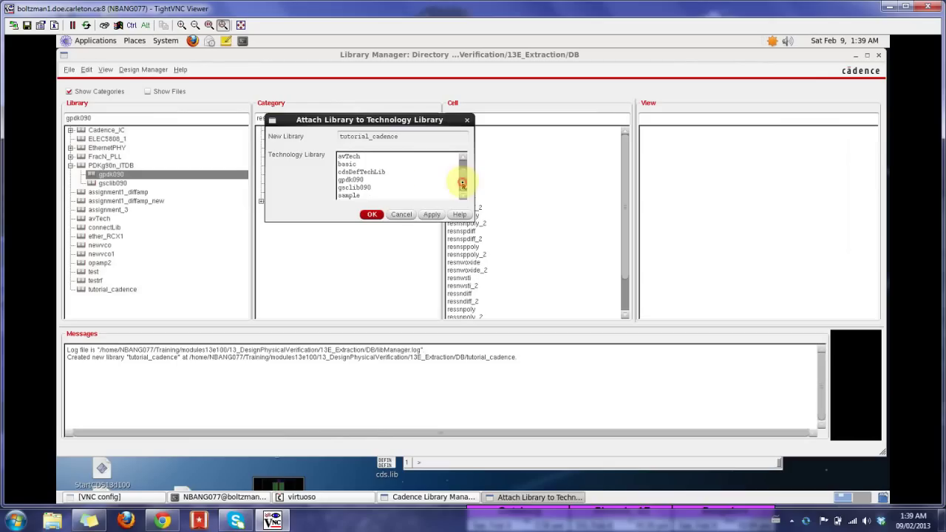
{"action": "left_click", "coordinate": [350, 179]}
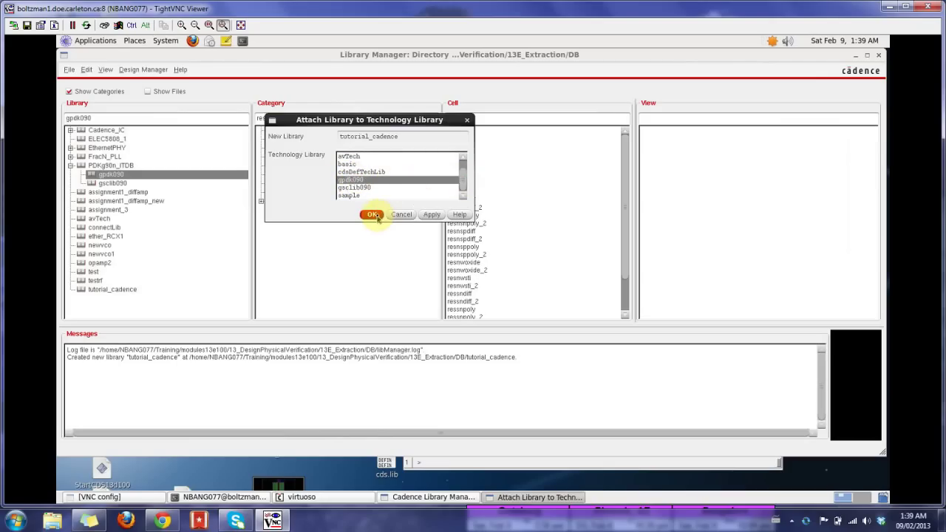
{"action": "left_click", "coordinate": [377, 216]}
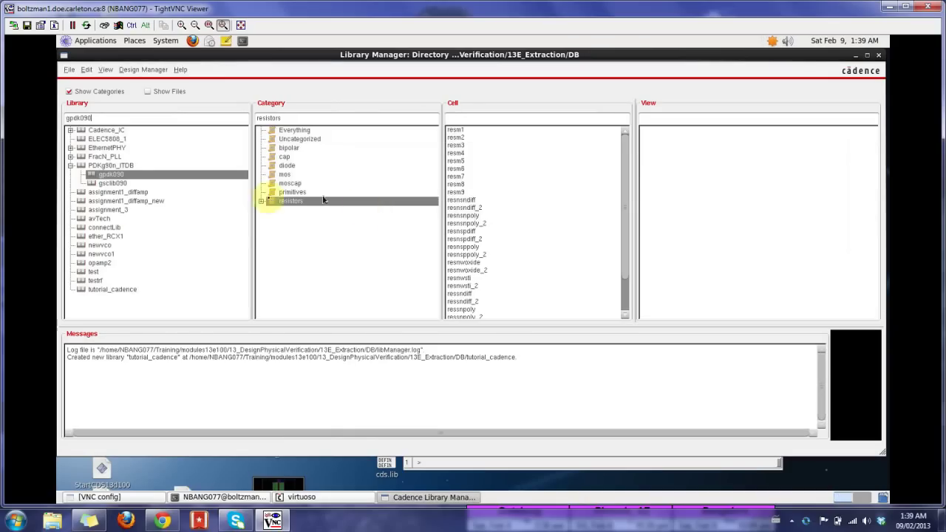
{"action": "left_click", "coordinate": [70, 166]}
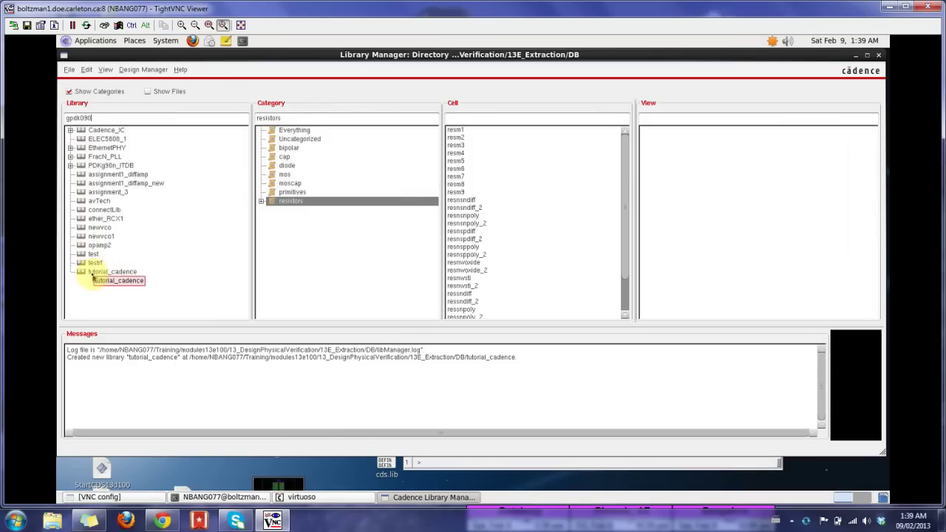
- Start a new cell view named inverter_tutorial in the tutorial_cadence library
{"action": "left_click", "coordinate": [126, 271]}
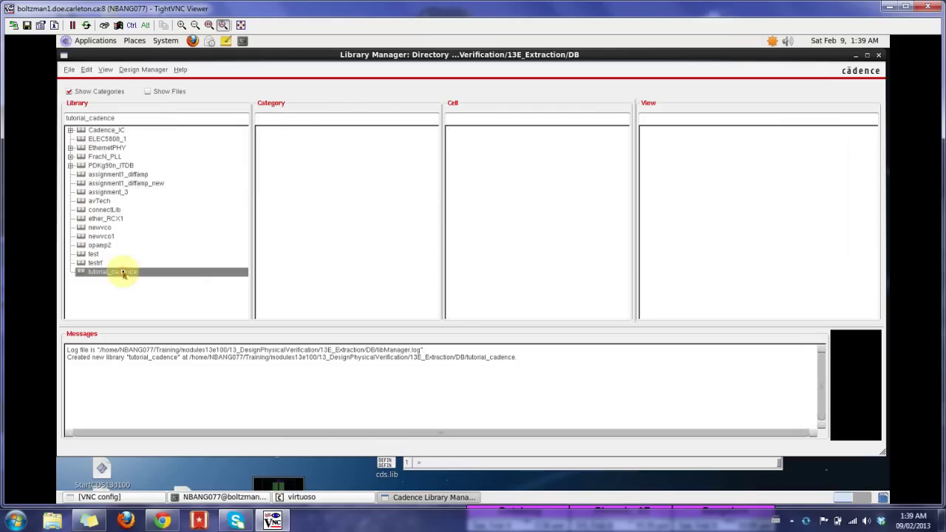
{"action": "left_click", "coordinate": [68, 71]}
{"action": "mouse_move", "coordinate": [68, 82]}
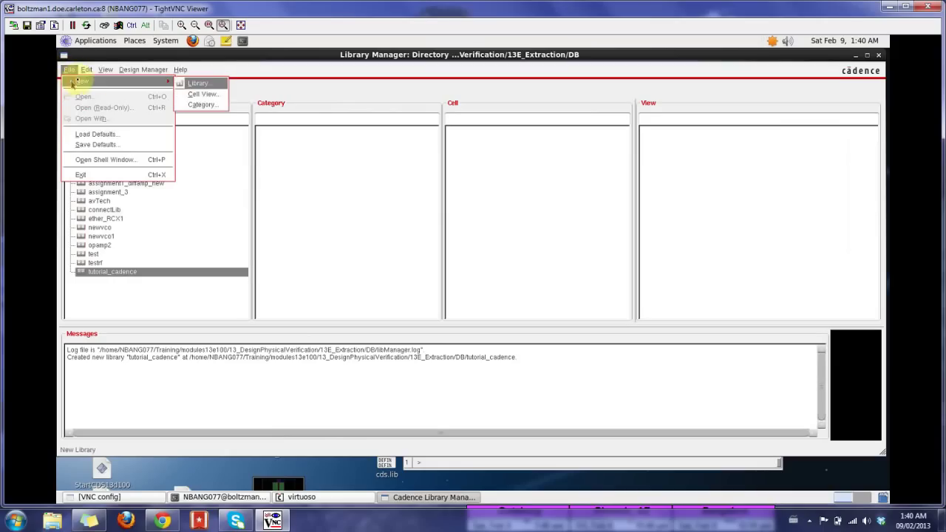
{"action": "left_click", "coordinate": [210, 98]}
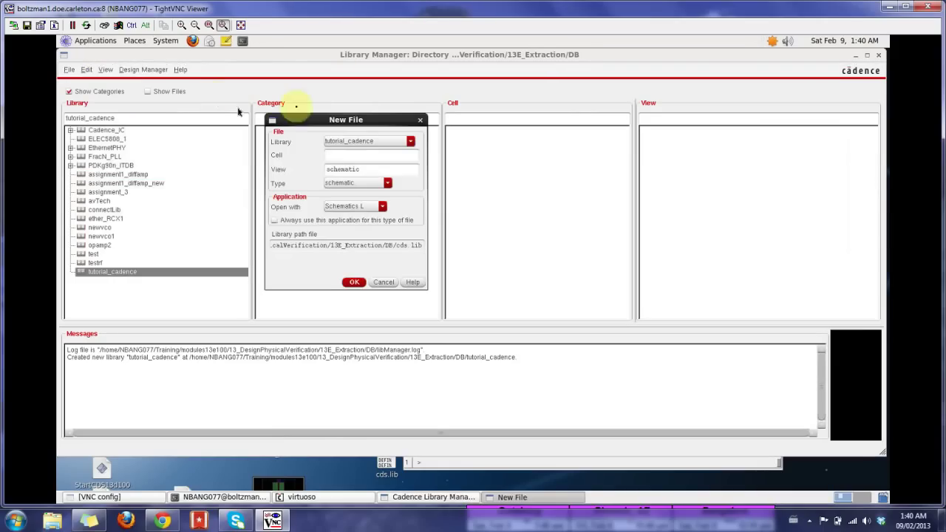
{"action": "left_click_drag", "start_coordinate": [357, 120], "coordinate": [632, 83]}
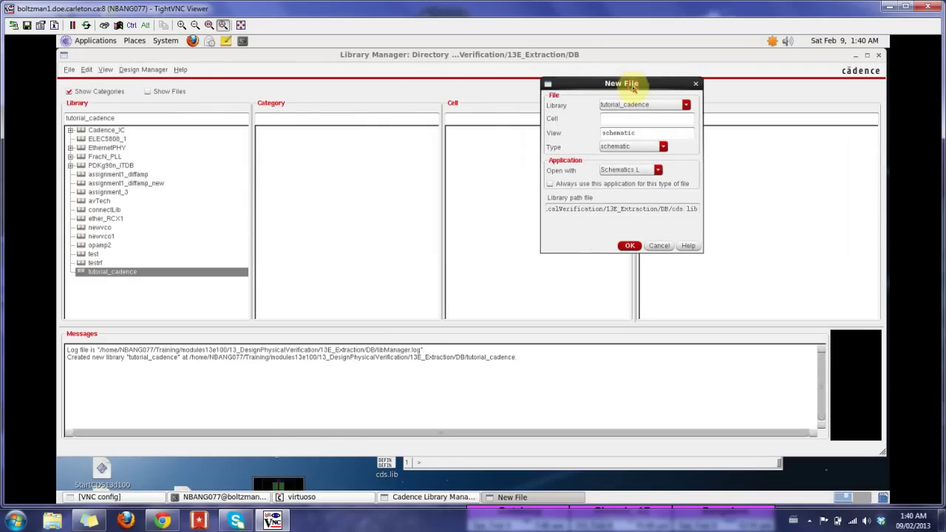
{"action": "left_click", "coordinate": [609, 116]}
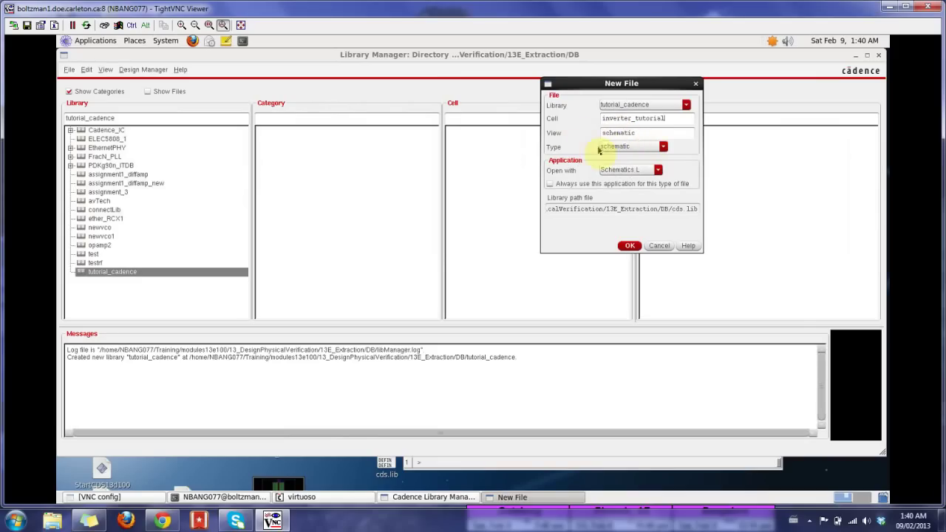
- Keep the view type as schematic, open it with Schematics L, and create it
{"action": "left_click", "coordinate": [664, 147]}
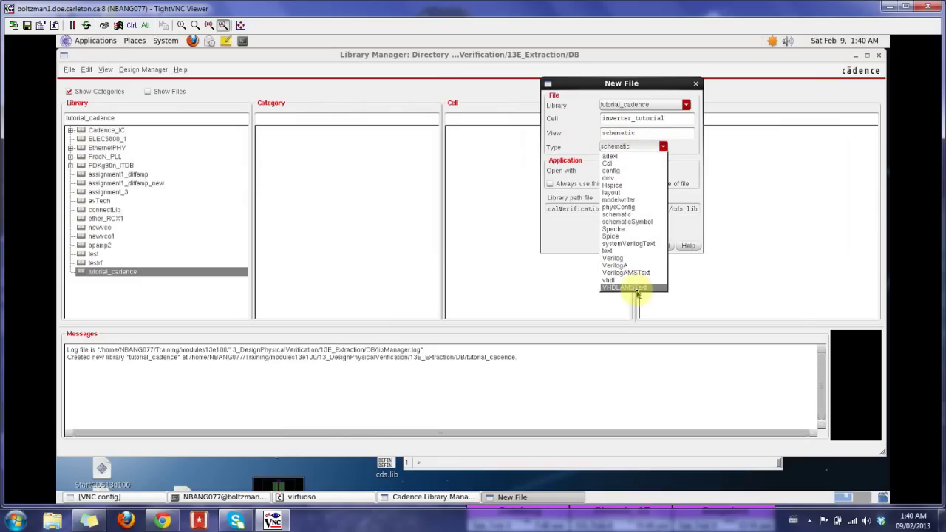
{"action": "left_click", "coordinate": [634, 213]}
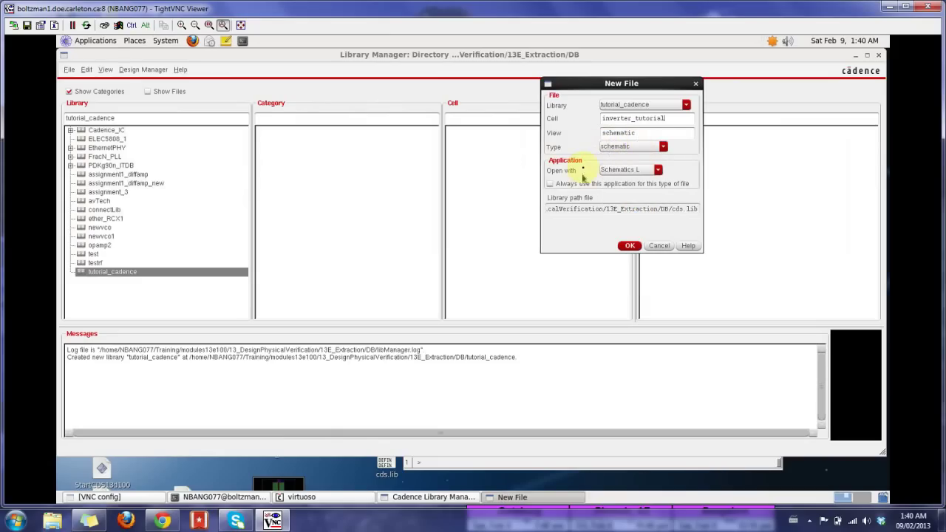
{"action": "left_click", "coordinate": [657, 170]}
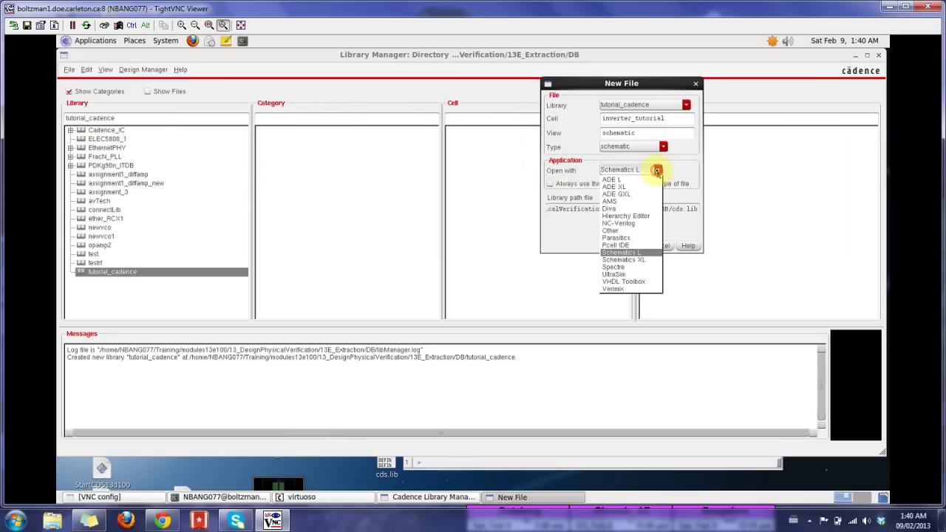
{"action": "left_click", "coordinate": [642, 253]}
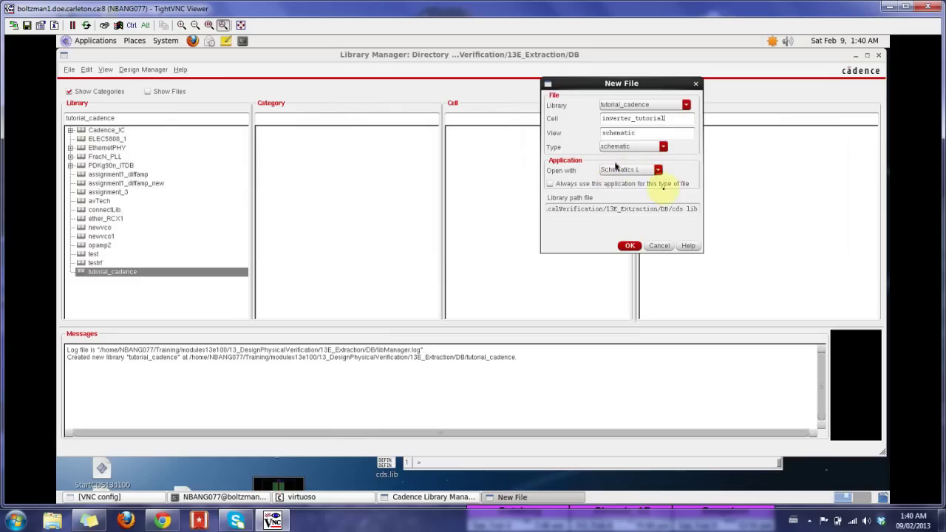
{"action": "left_click", "coordinate": [629, 246]}
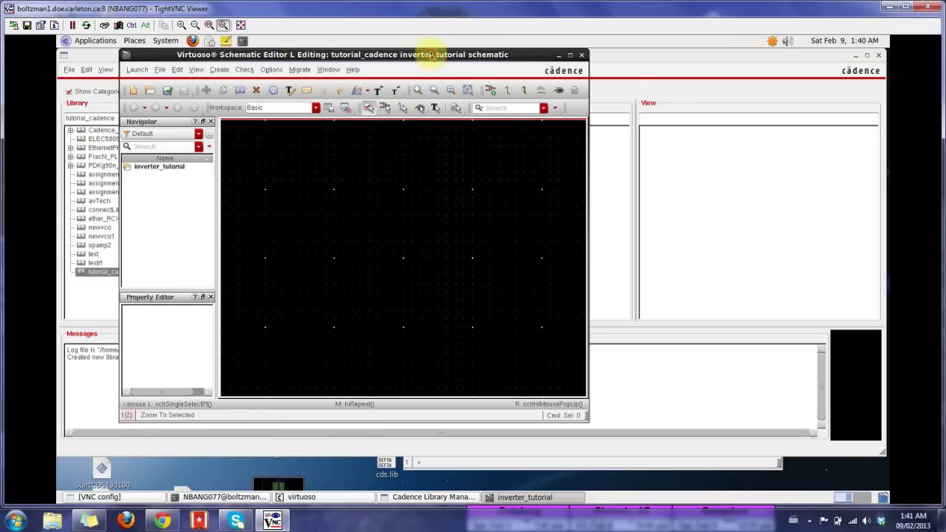
- Shift the empty inverter_tutorial Schematic Editor window to the right
{"action": "left_click_drag", "start_coordinate": [423, 53], "coordinate": [584, 50]}
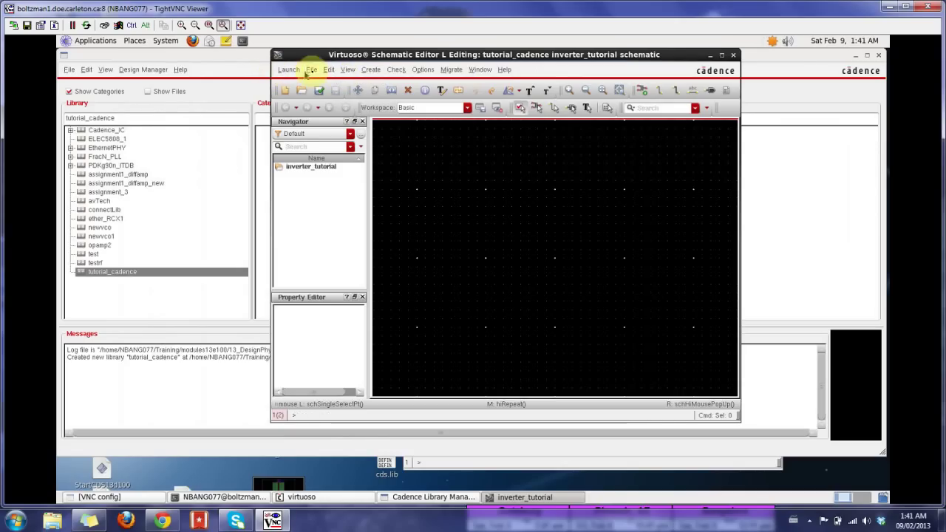
{"action": "left_click", "coordinate": [371, 71]}
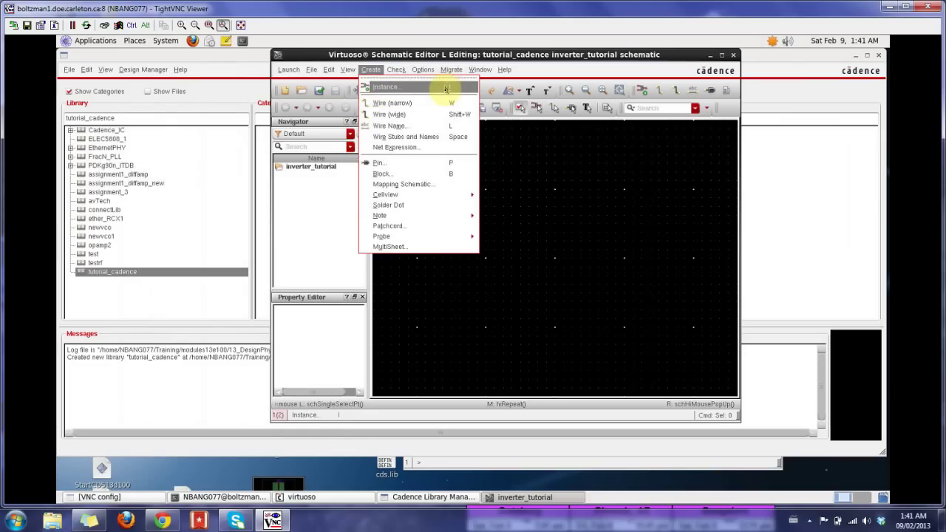
- Add an instance by browsing gpdk090's mos category and picking the nmos1v cell
{"action": "left_click", "coordinate": [405, 89]}
{"action": "left_click_drag", "start_coordinate": [397, 118], "coordinate": [652, 90]}
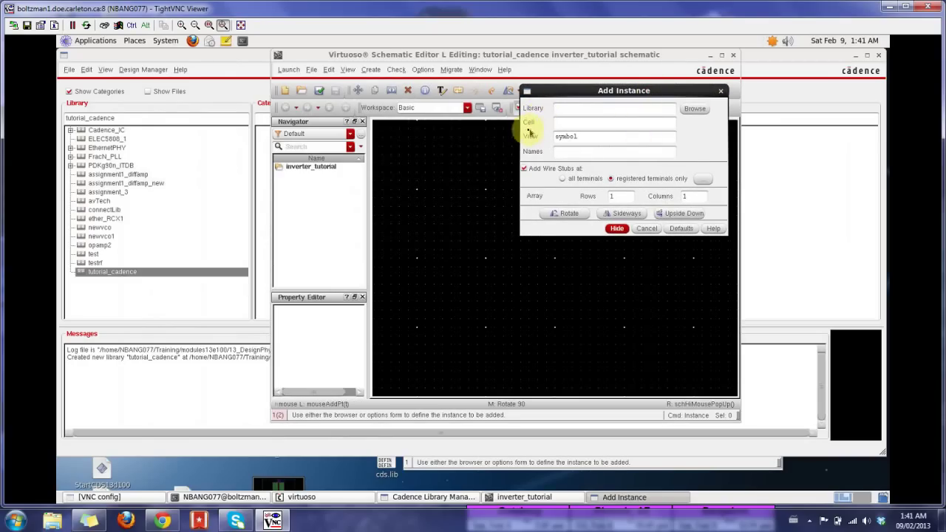
{"action": "left_click", "coordinate": [698, 109]}
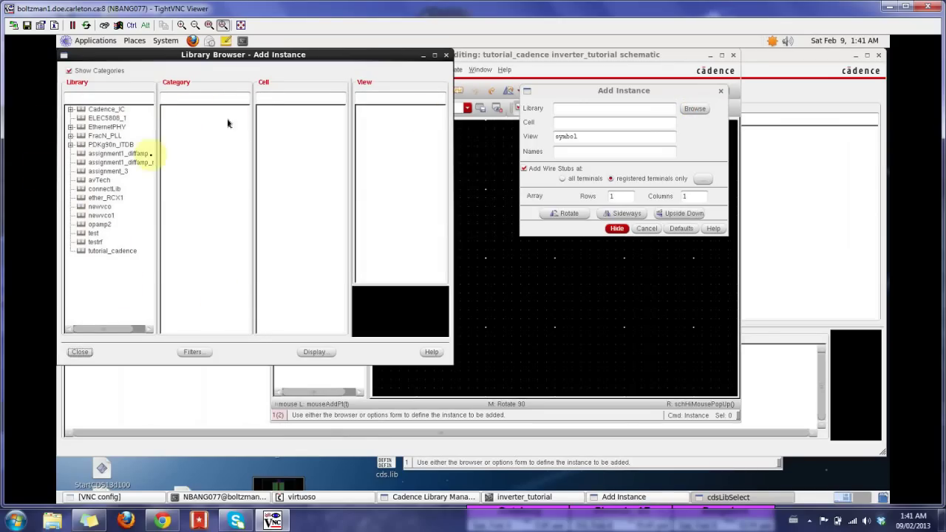
{"action": "left_click", "coordinate": [70, 144]}
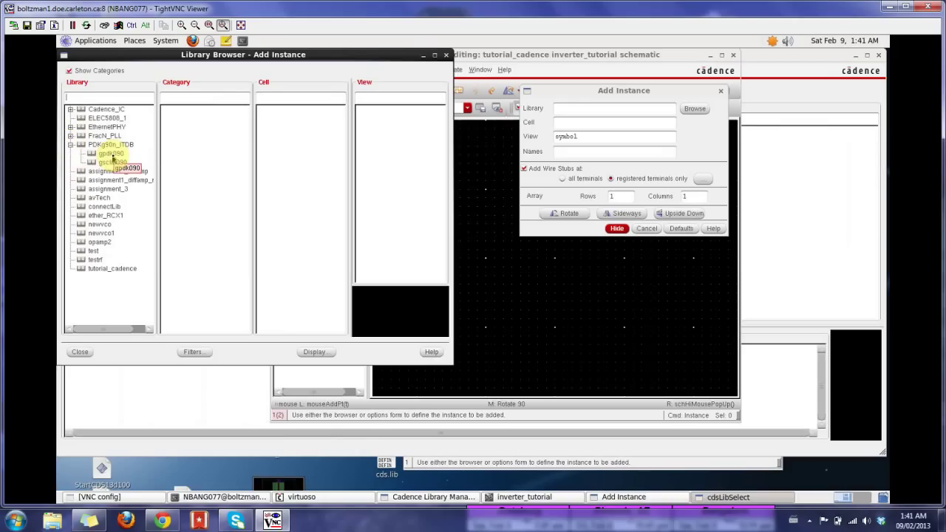
{"action": "left_click", "coordinate": [111, 154]}
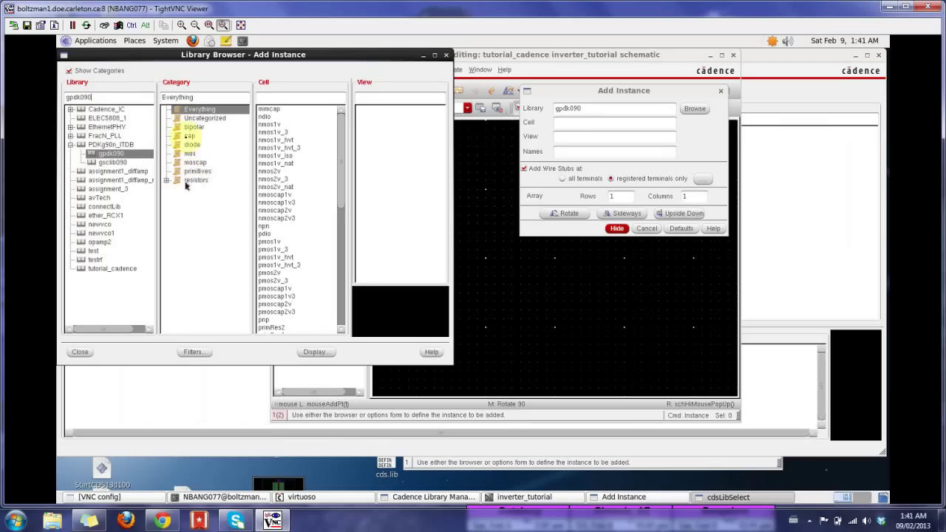
{"action": "left_click", "coordinate": [187, 153]}
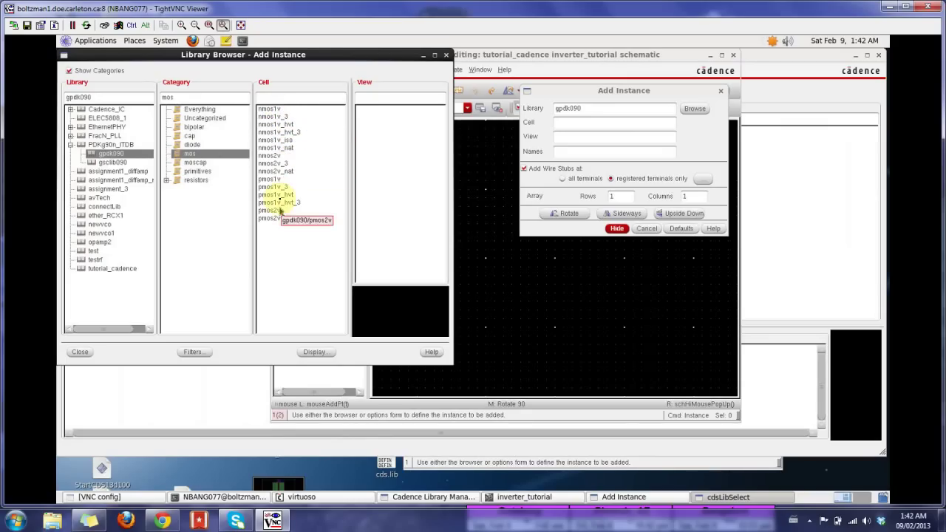
{"action": "left_click", "coordinate": [276, 110]}
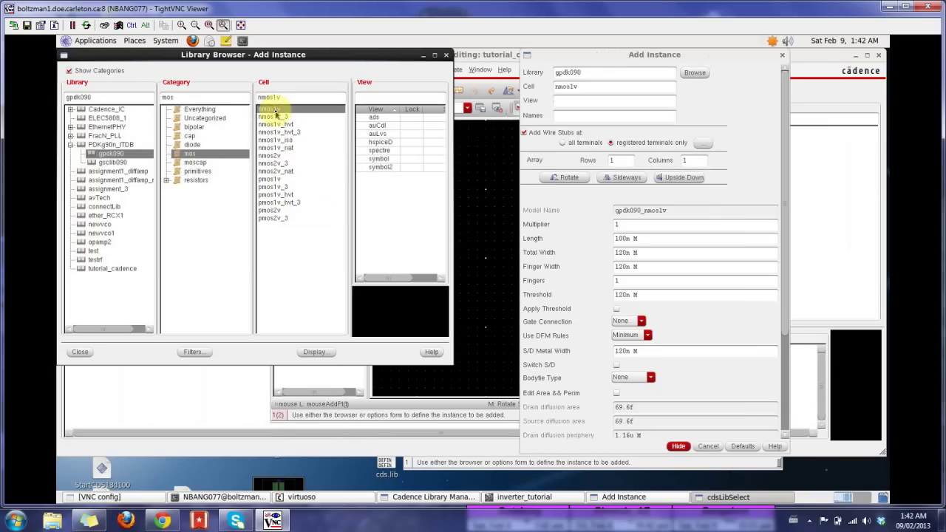
- Use the nmos1v symbol view with Fingers set to 2, giving 240n total width
{"action": "left_click", "coordinate": [385, 159]}
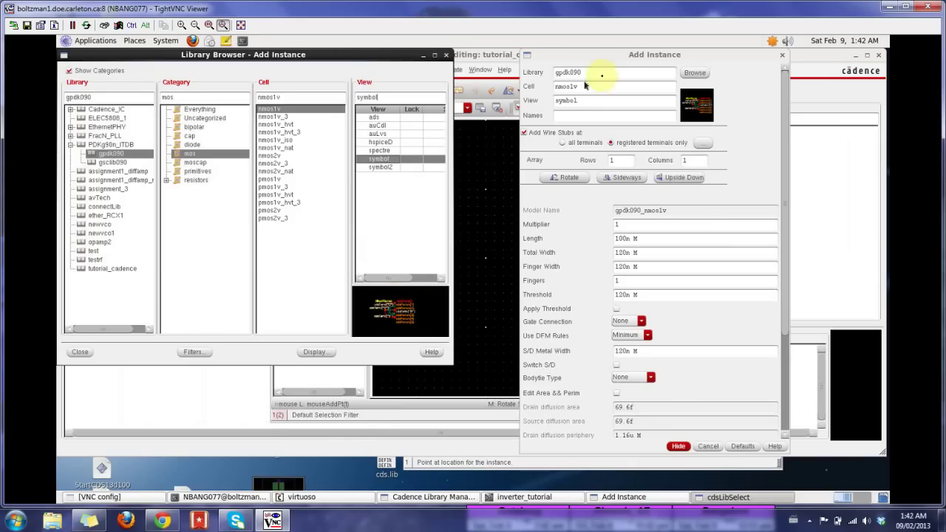
{"action": "left_click_drag", "start_coordinate": [632, 56], "coordinate": [537, 35]}
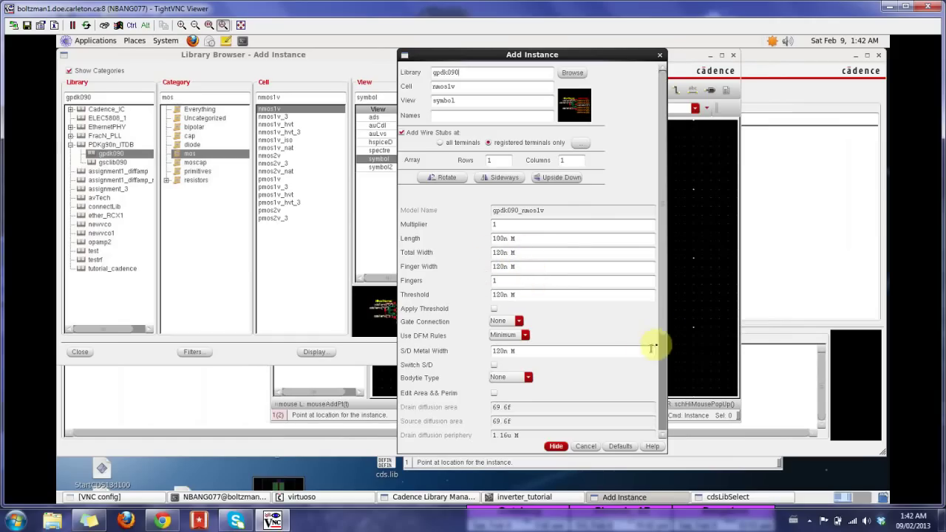
{"action": "scroll", "coordinate": [662, 321], "scroll_direction": "down", "scroll_amount": 1}
{"action": "left_click_drag", "start_coordinate": [663, 320], "coordinate": [652, 302]}
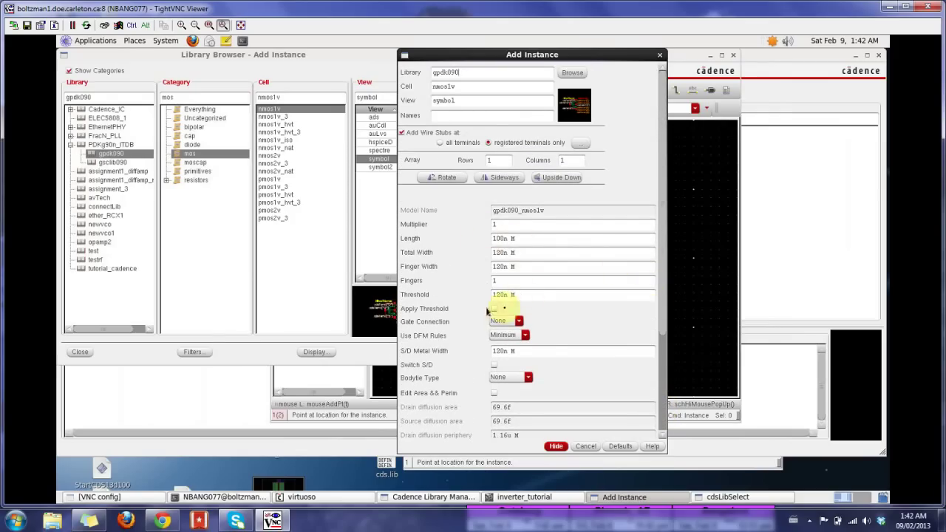
{"action": "left_click_drag", "start_coordinate": [521, 238], "coordinate": [479, 238]}
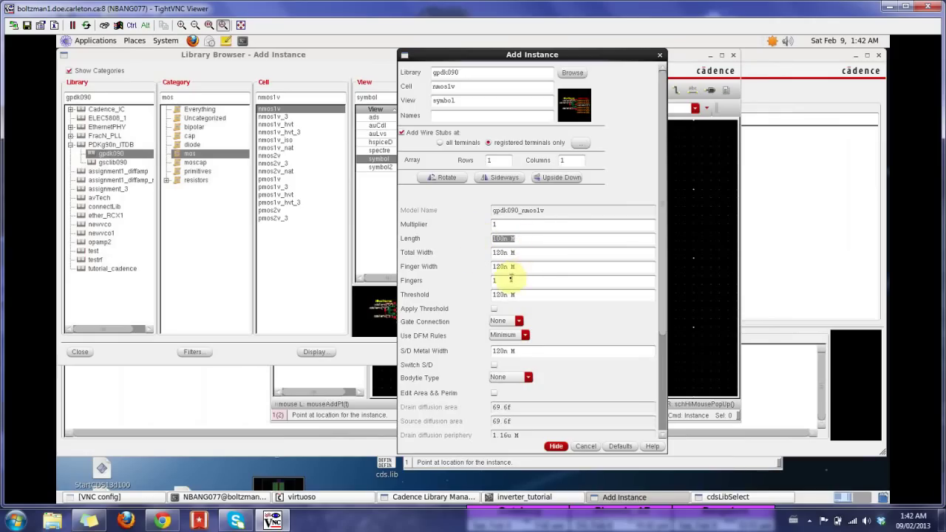
{"action": "left_click_drag", "start_coordinate": [505, 280], "coordinate": [475, 285]}
{"action": "type", "text": "2"}
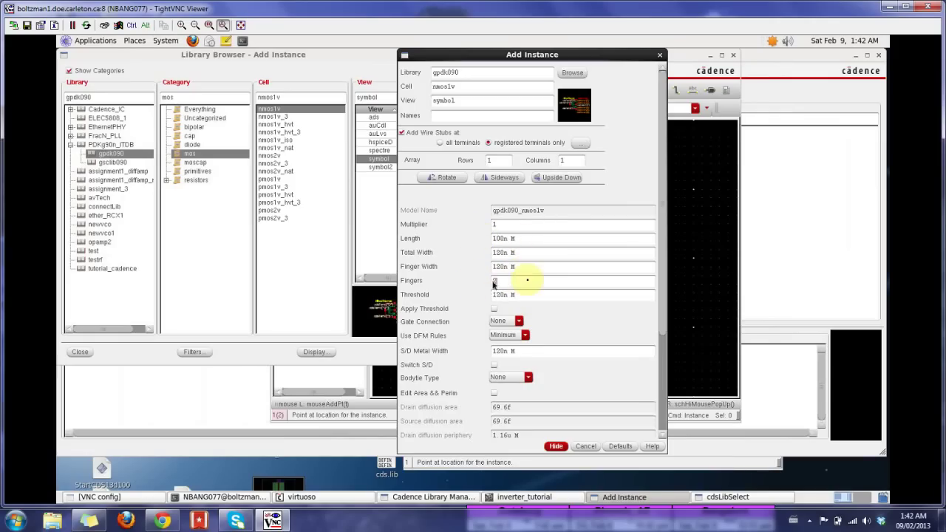
{"action": "left_click", "coordinate": [521, 266]}
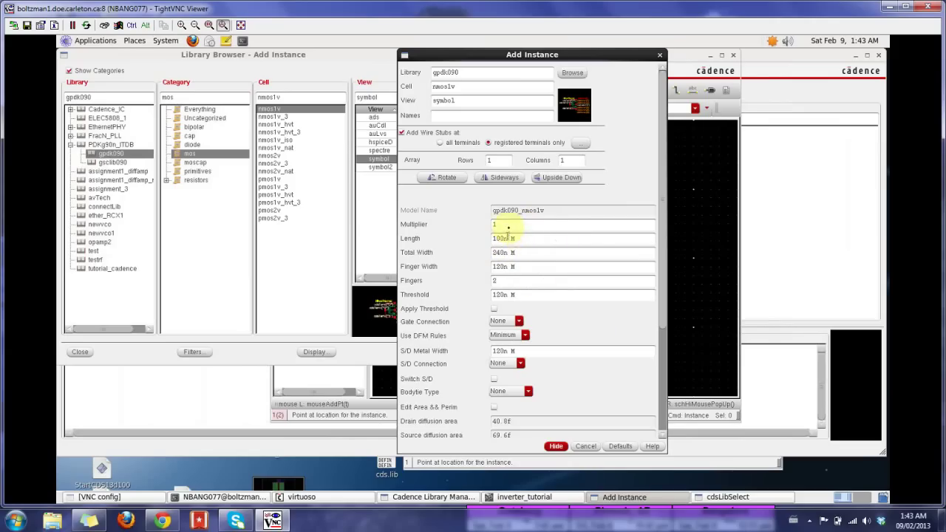
{"action": "left_click", "coordinate": [529, 285]}
{"action": "left_click", "coordinate": [558, 447]}
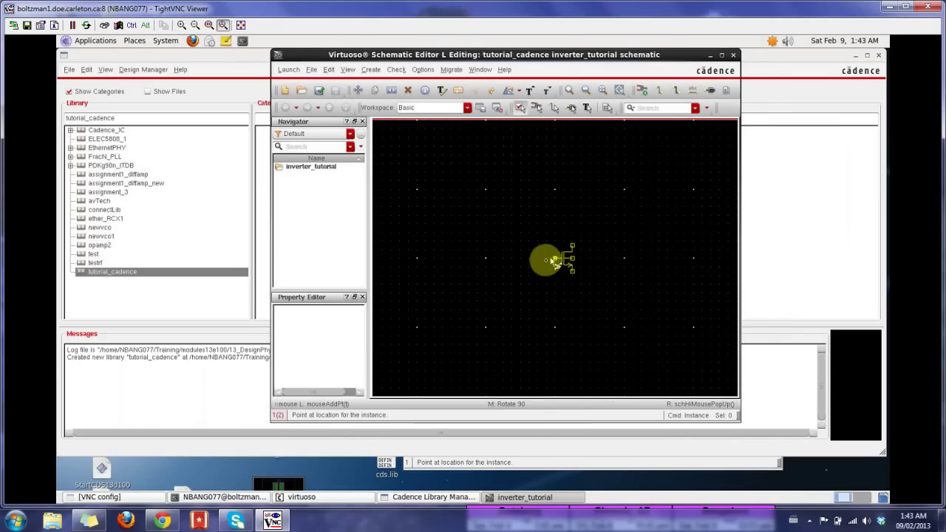
- Place nmos1v transistor NM0 on the canvas, ending placement before adding another instance
{"action": "left_click", "coordinate": [489, 260]}
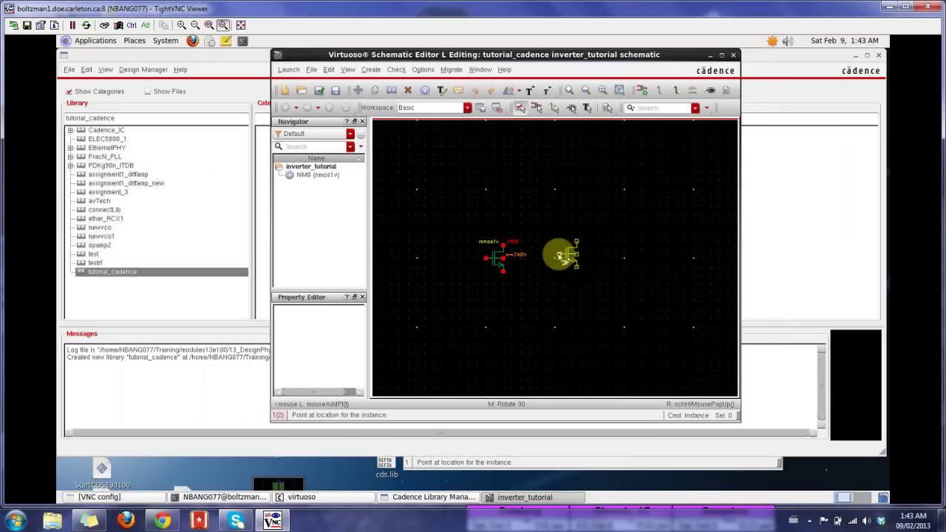
{"action": "key", "text": "Escape"}
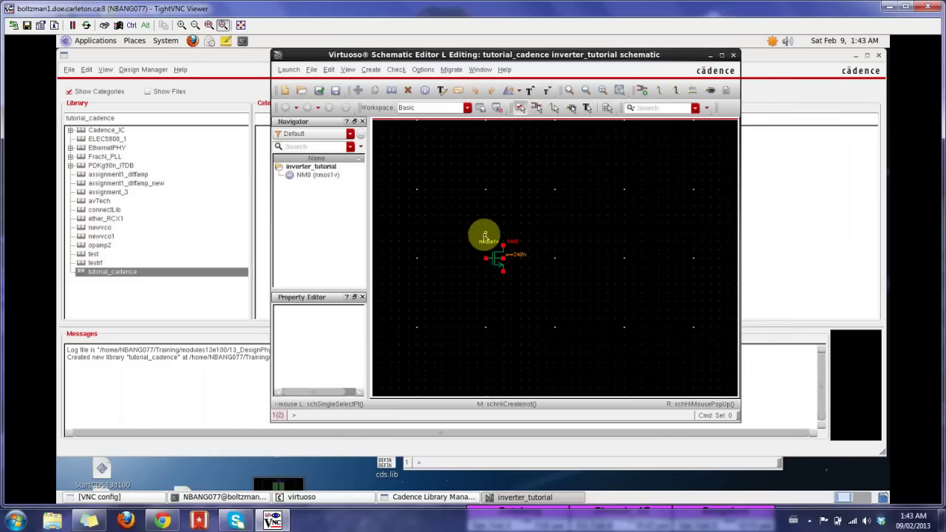
{"action": "key", "text": "i"}
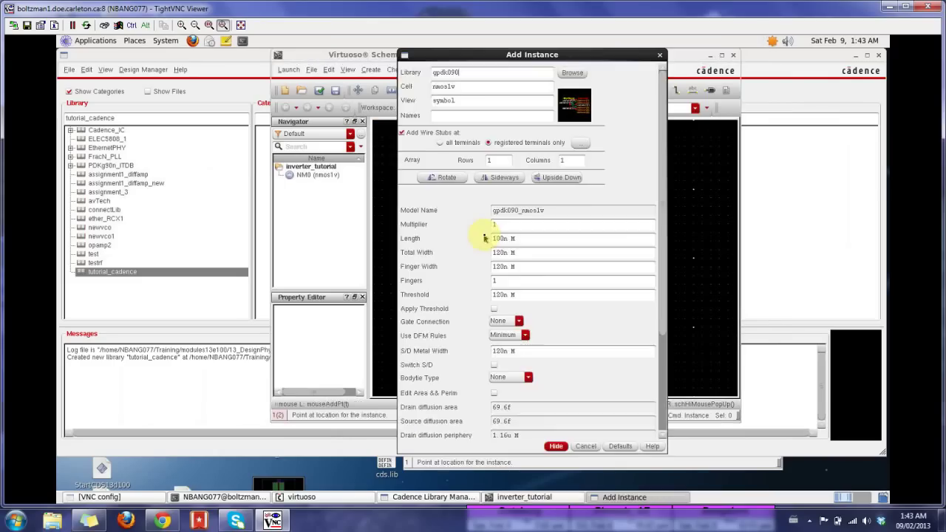
- Switch the instance cell to pmos1v with Fingers set to 4 for 480n width
{"action": "left_click", "coordinate": [571, 73]}
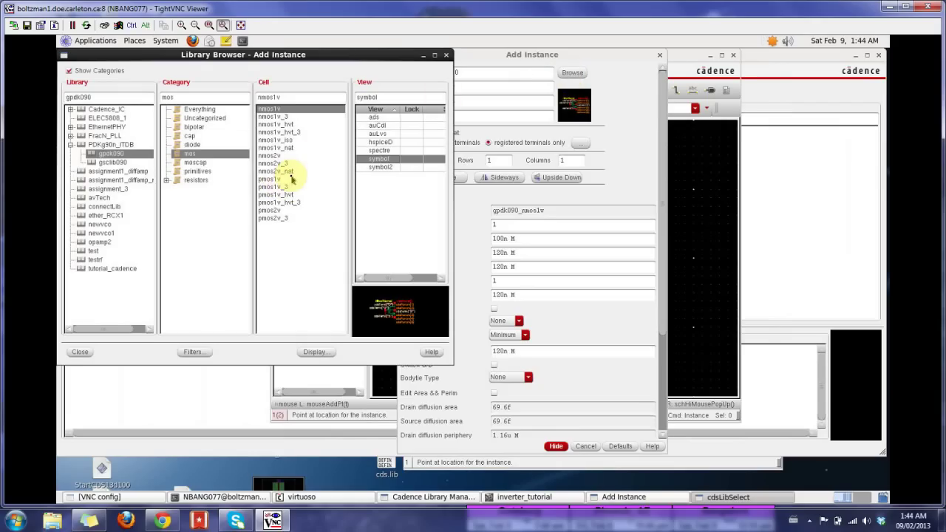
{"action": "left_click", "coordinate": [268, 180]}
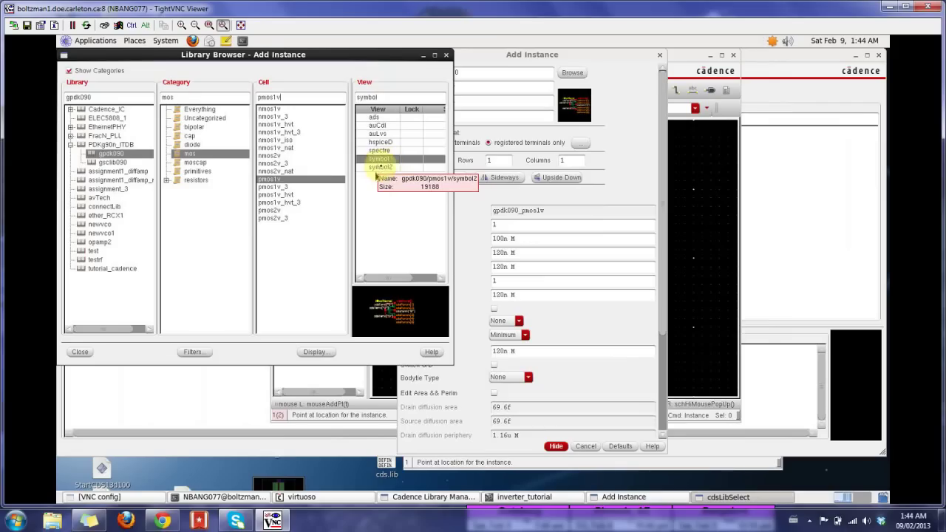
{"action": "left_click", "coordinate": [513, 56]}
{"action": "left_click", "coordinate": [438, 106]}
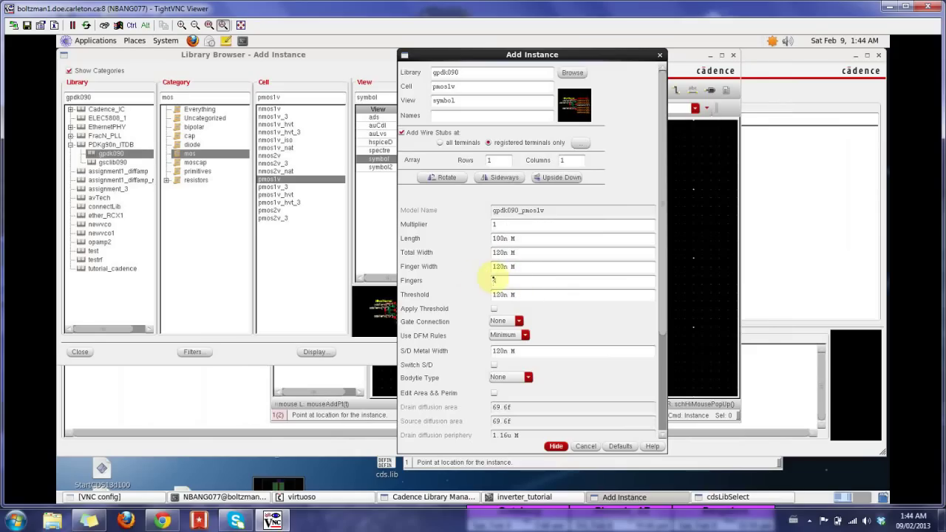
{"action": "double_click", "coordinate": [493, 280]}
{"action": "type", "text": "4"}
{"action": "key", "text": "Tab"}
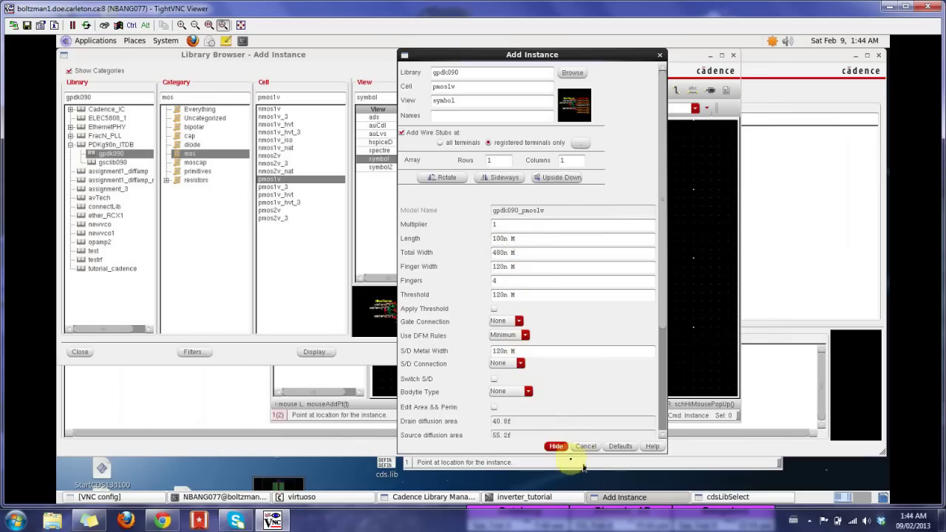
{"action": "left_click", "coordinate": [555, 446]}
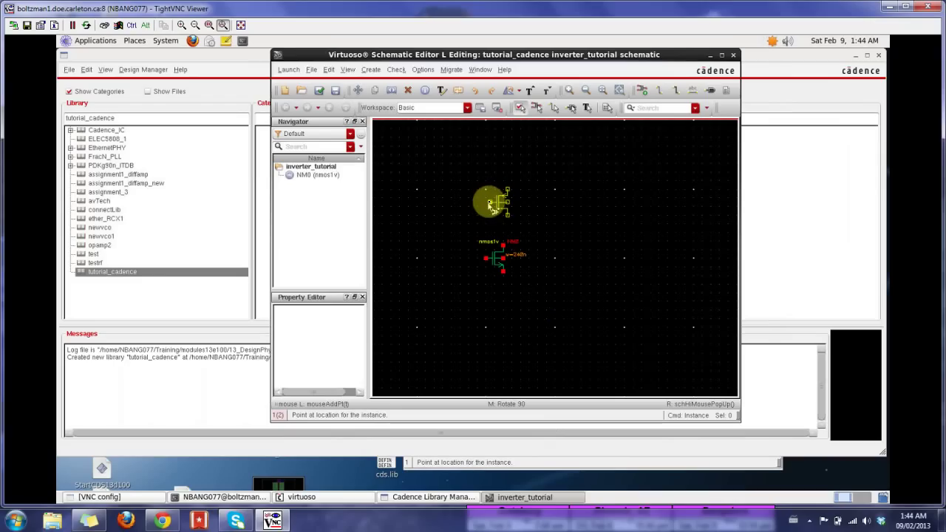
- Drop pmos1v transistor PM0 above NM0 and end the instance command
{"action": "left_click", "coordinate": [492, 198]}
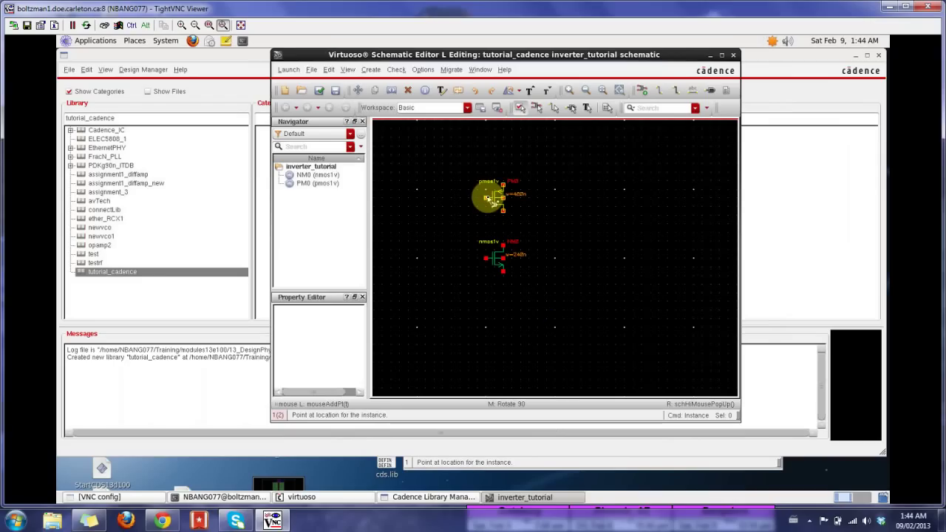
{"action": "key", "text": "Escape"}
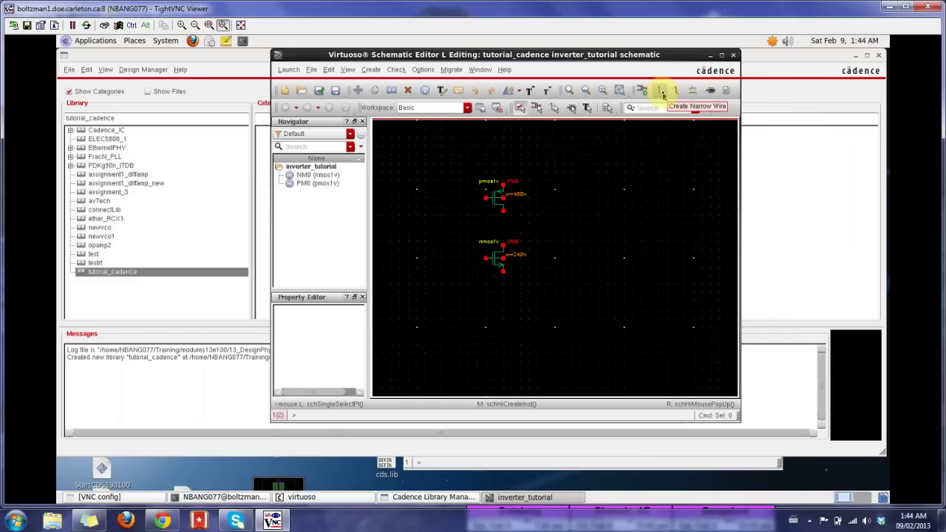
- Draw a narrow wire from PM0's drain down to NM0's drain to form the output node
{"action": "left_click", "coordinate": [371, 70]}
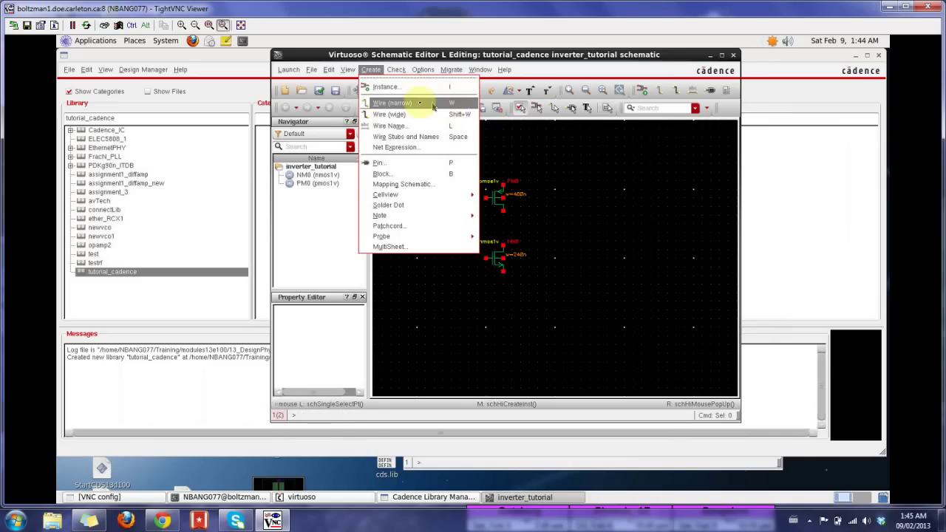
{"action": "left_click", "coordinate": [388, 104]}
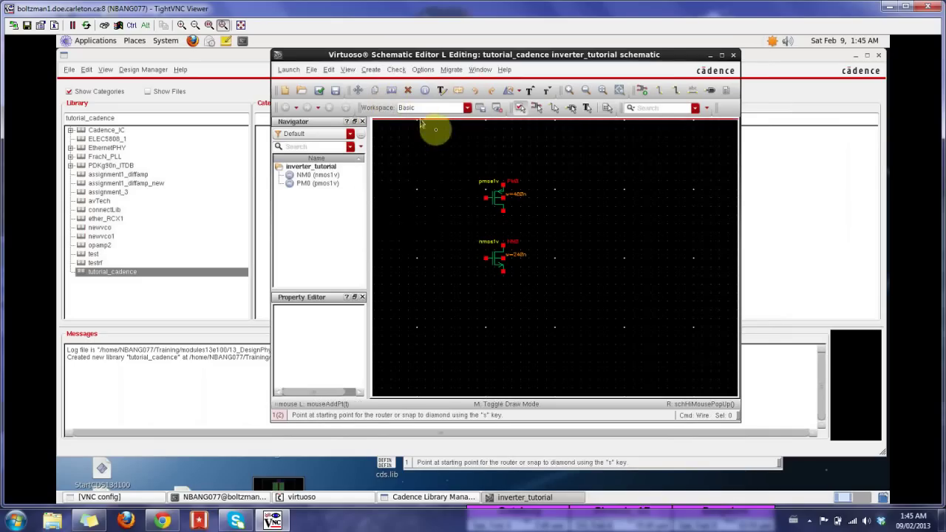
{"action": "left_click", "coordinate": [503, 211]}
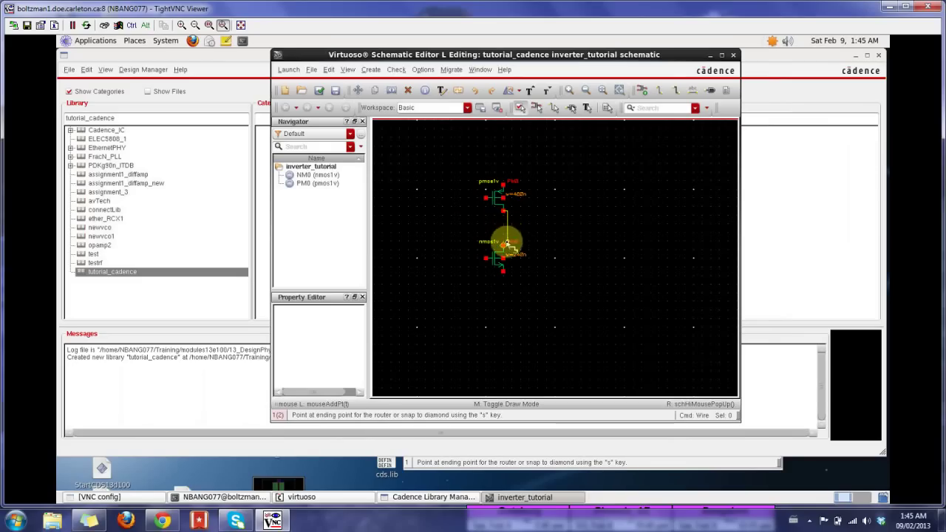
{"action": "left_click", "coordinate": [503, 247]}
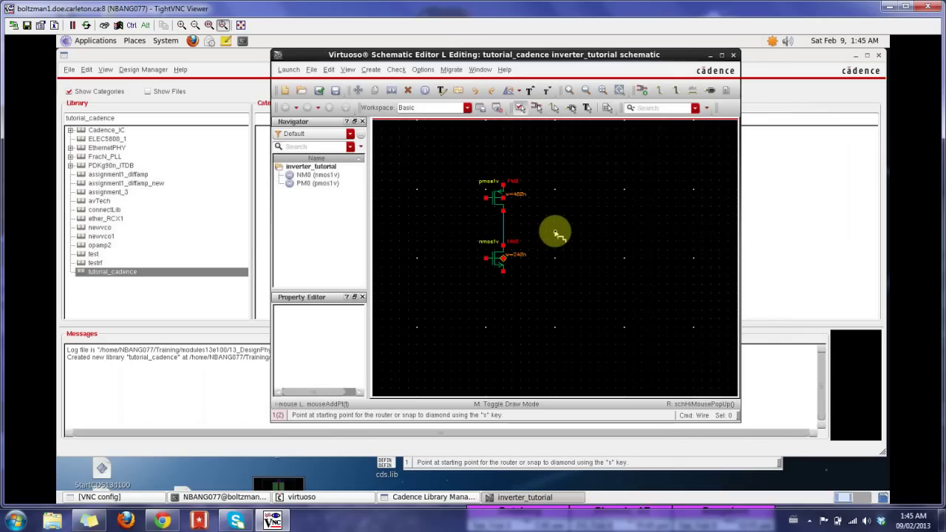
{"action": "key", "text": "Escape"}
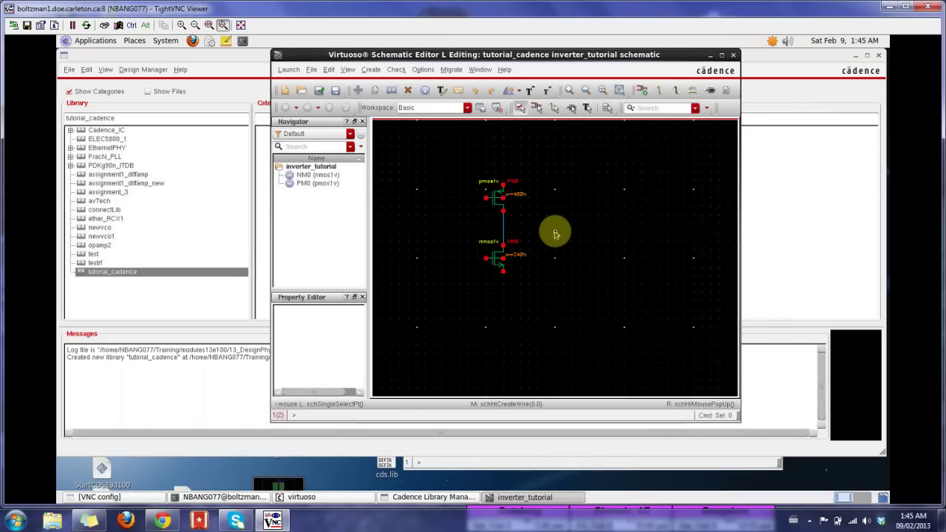
- Join the PMOS and NMOS gates with a bent wire and extend the NMOS source lead downward
{"action": "key", "text": "w"}
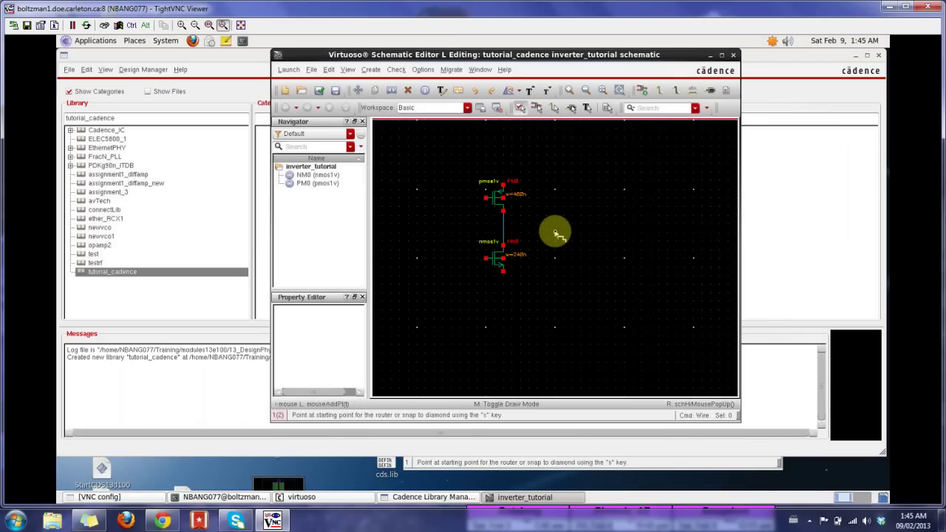
{"action": "left_click", "coordinate": [485, 198]}
{"action": "left_click", "coordinate": [460, 198]}
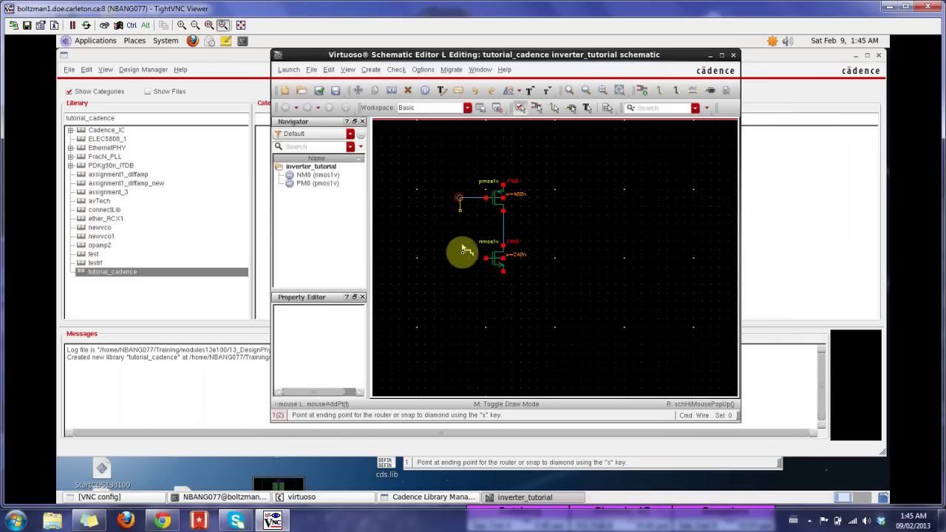
{"action": "left_click", "coordinate": [485, 257]}
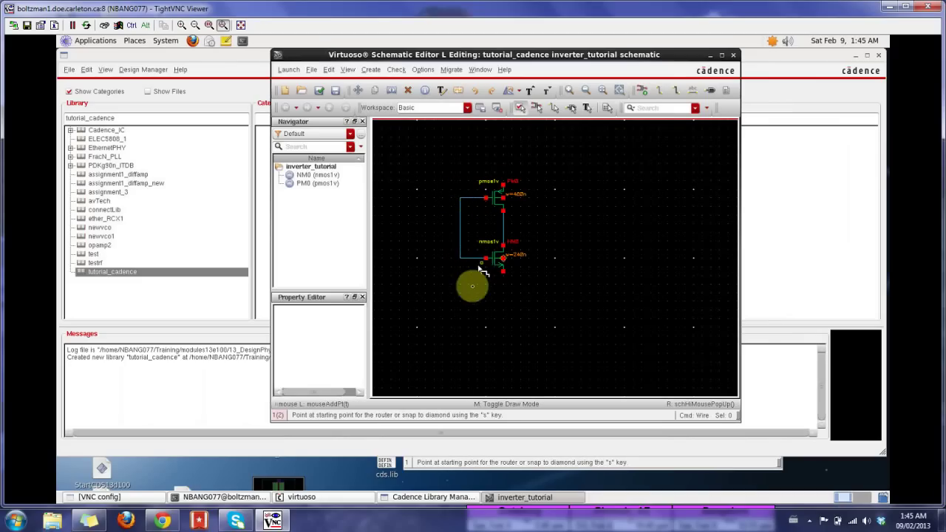
{"action": "left_click", "coordinate": [503, 270]}
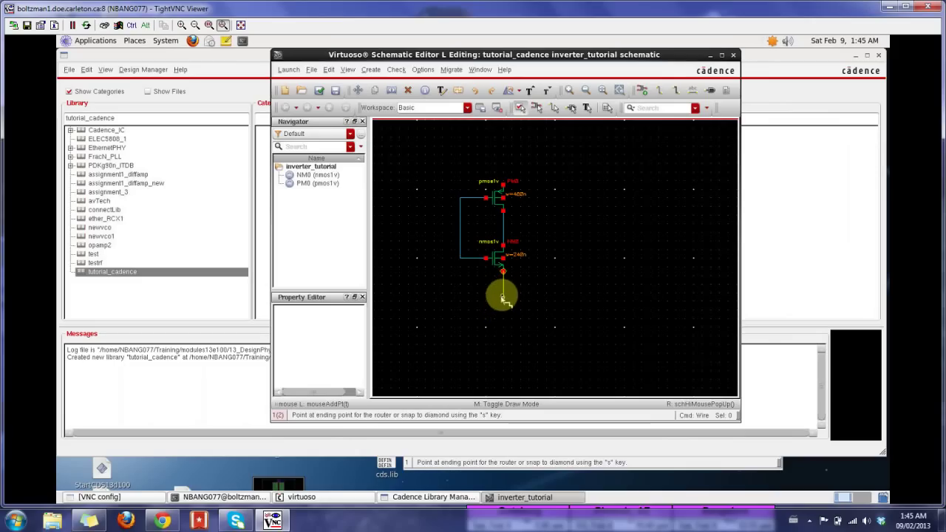
{"action": "double_click", "coordinate": [502, 297]}
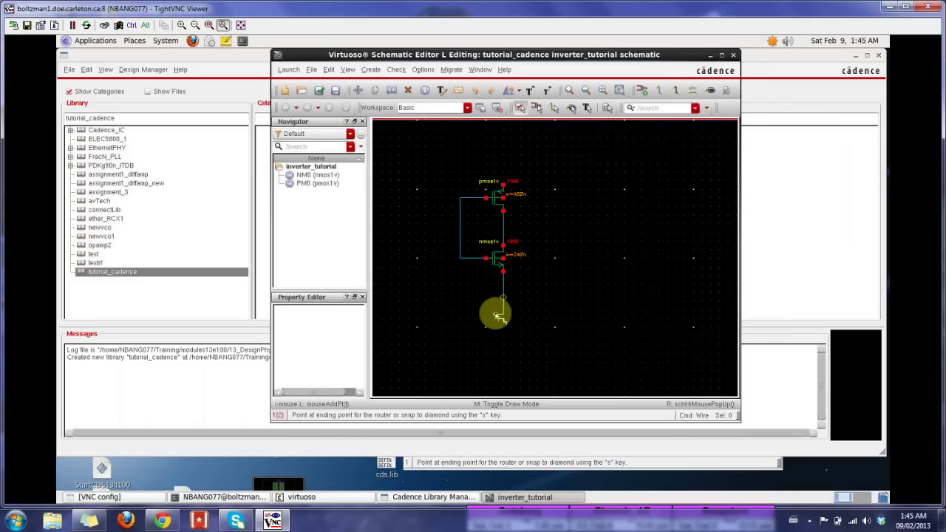
{"action": "key", "text": "Escape"}
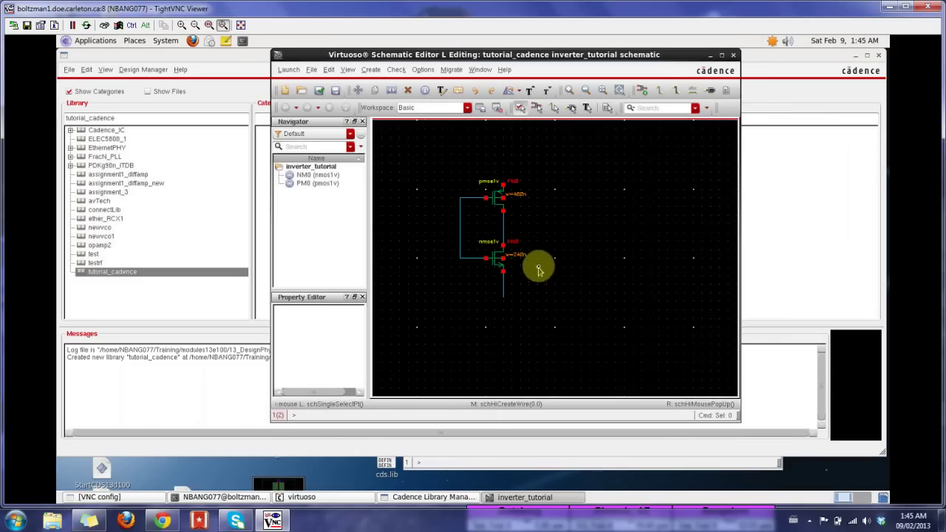
- Add a PMOS source lead upward and tie both transistor bodies to their source leads
{"action": "key", "text": "w"}
{"action": "left_click", "coordinate": [503, 184]}
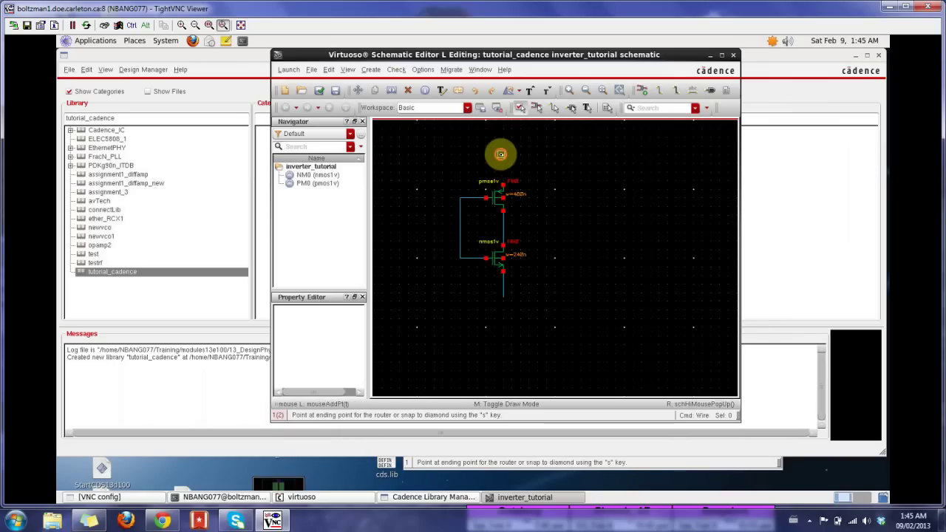
{"action": "double_click", "coordinate": [502, 155]}
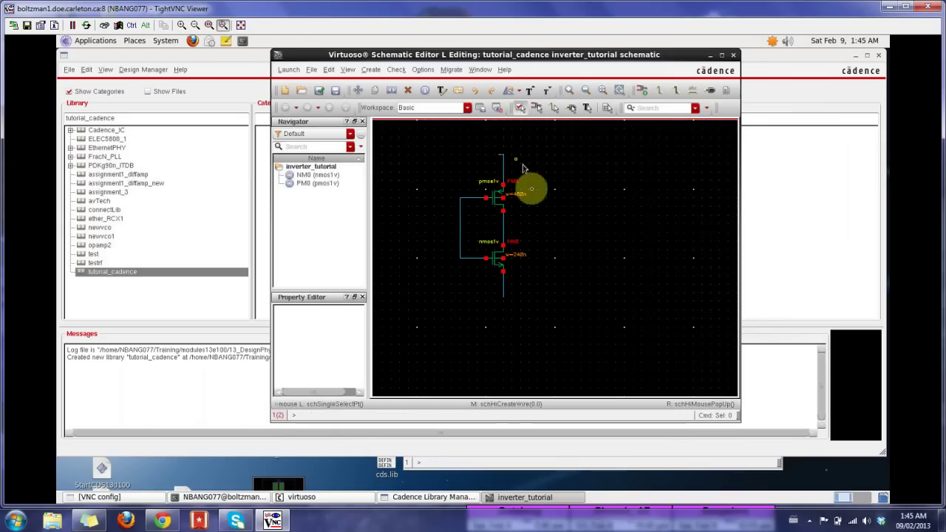
{"action": "left_click", "coordinate": [506, 199]}
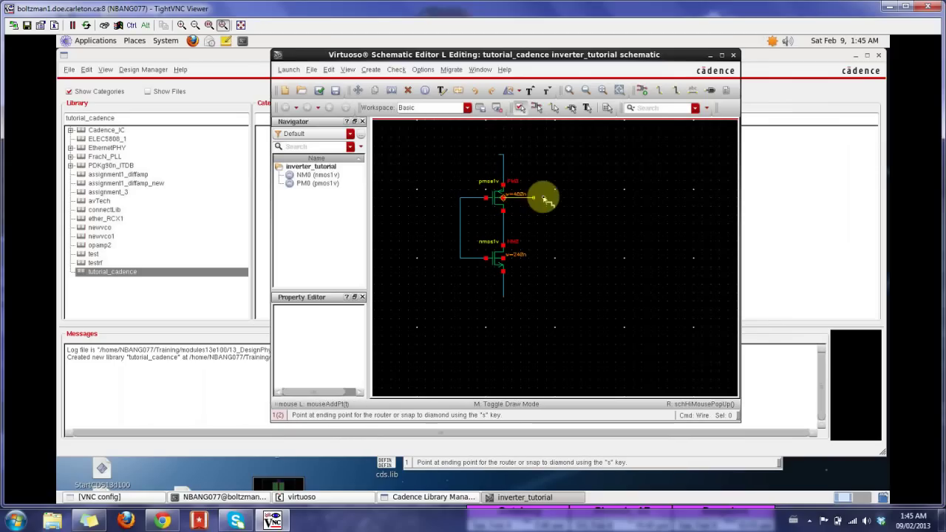
{"action": "left_click", "coordinate": [503, 173]}
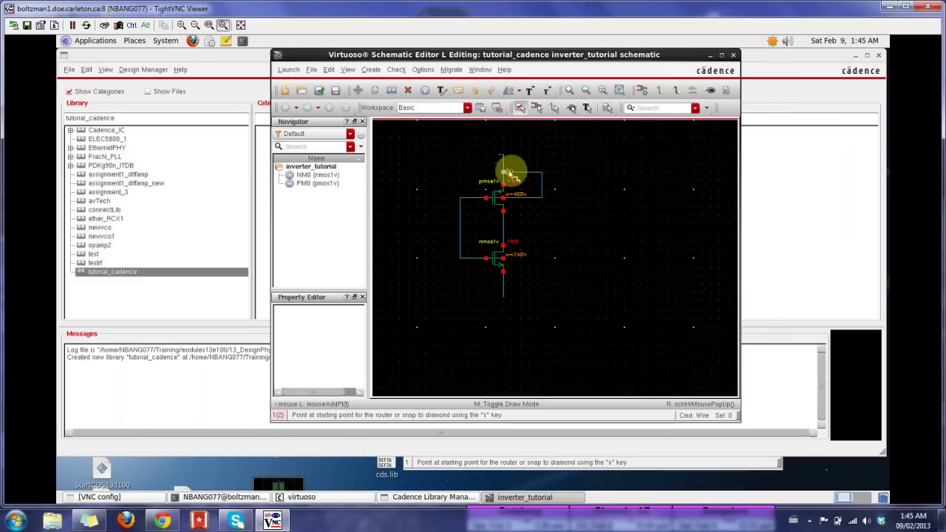
{"action": "left_click", "coordinate": [503, 258]}
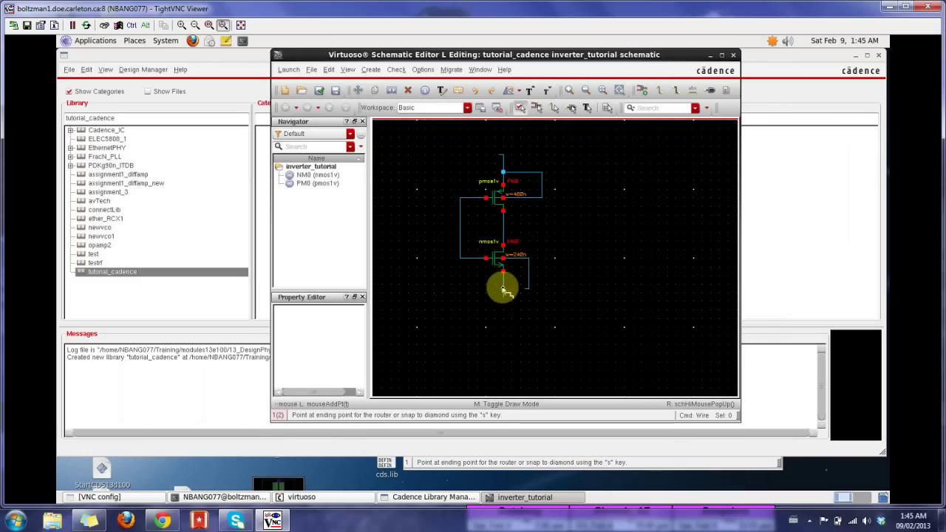
{"action": "left_click", "coordinate": [503, 289]}
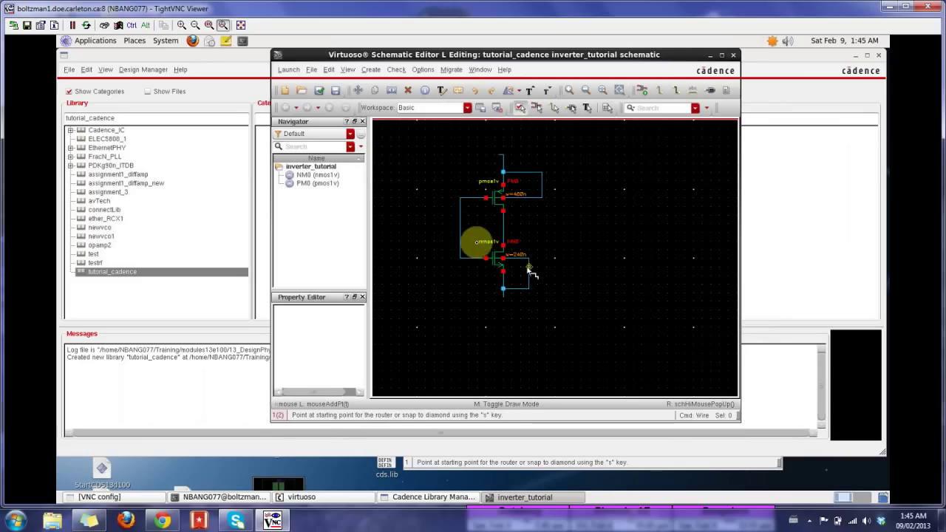
- Add an input stub left of the gate wire and an output wire right from the drain node
{"action": "left_click", "coordinate": [460, 225]}
{"action": "double_click", "coordinate": [438, 225]}
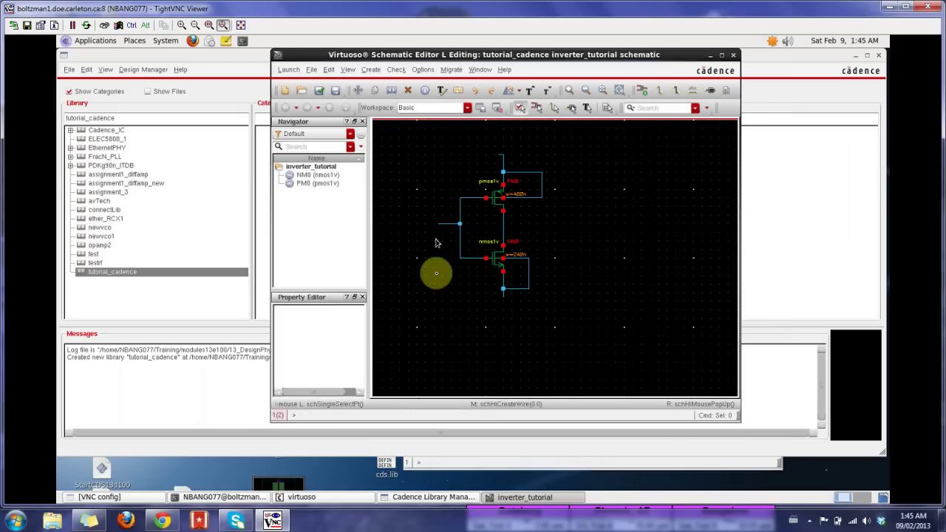
{"action": "key", "text": "Escape"}
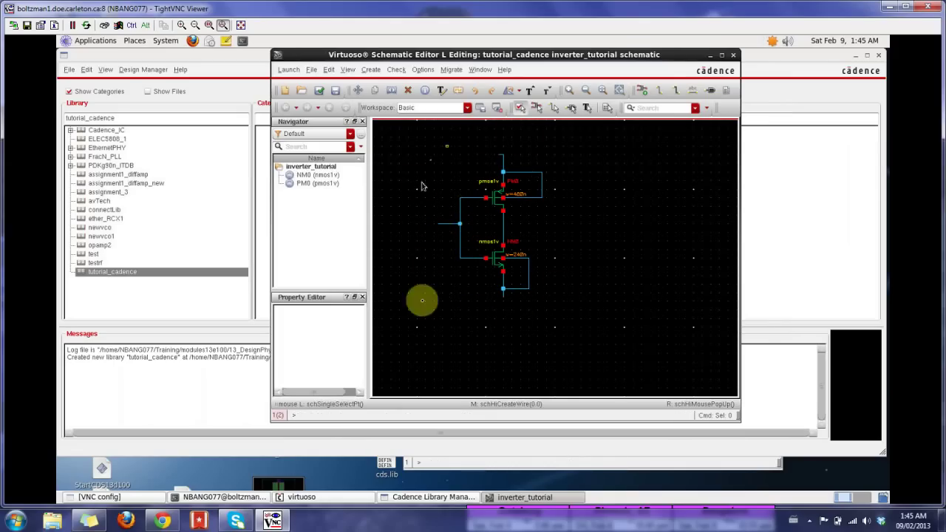
{"action": "key", "text": "w"}
{"action": "left_click", "coordinate": [503, 223]}
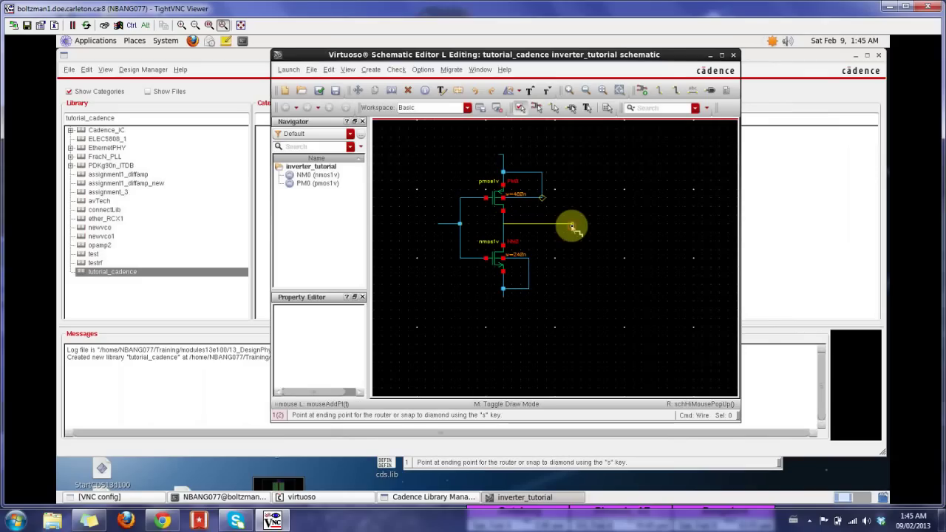
{"action": "double_click", "coordinate": [572, 225]}
{"action": "key", "text": "Escape"}
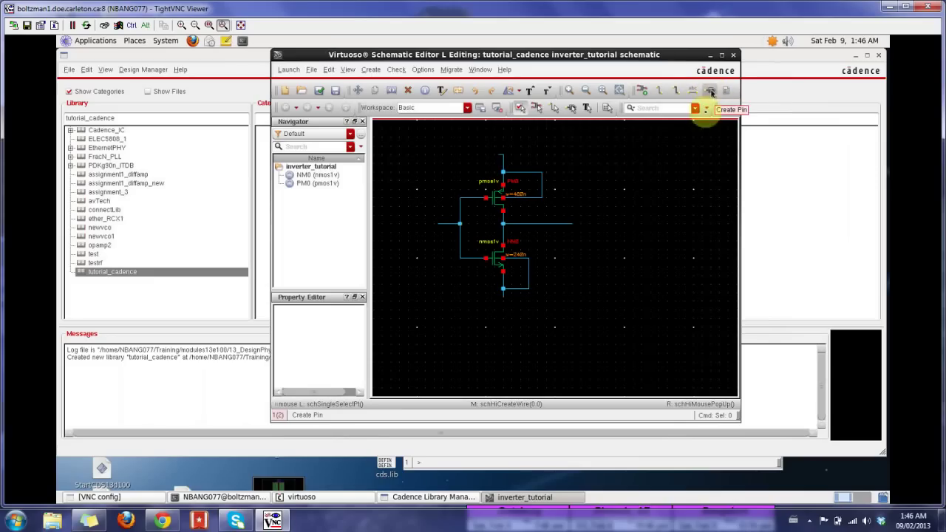
- Configure a pin named In with direction input and start placing it
{"action": "left_click", "coordinate": [371, 69]}
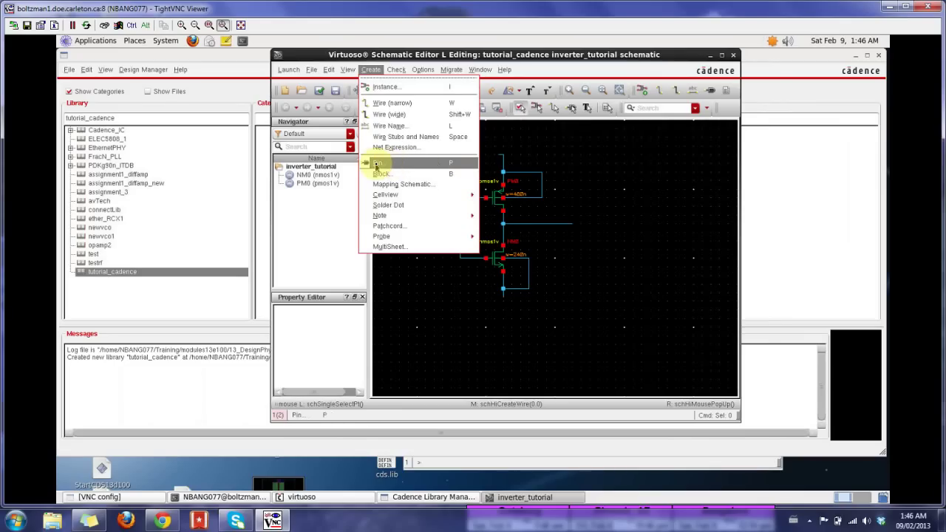
{"action": "left_click", "coordinate": [377, 164]}
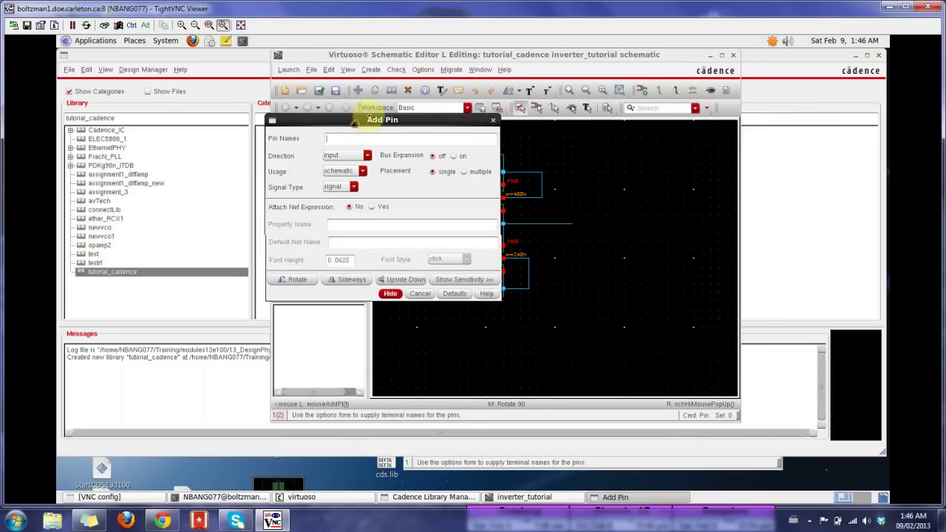
{"action": "left_click_drag", "start_coordinate": [570, 89], "coordinate": [642, 71]}
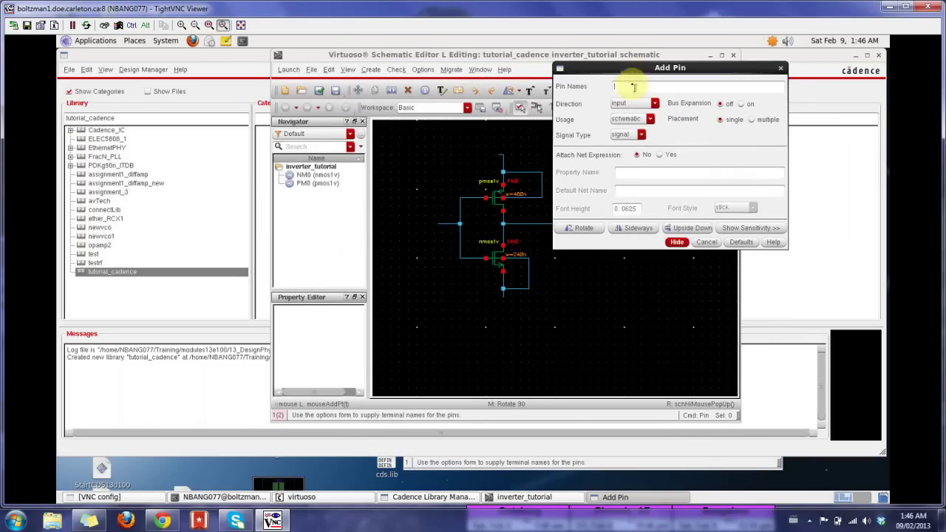
{"action": "left_click", "coordinate": [614, 88]}
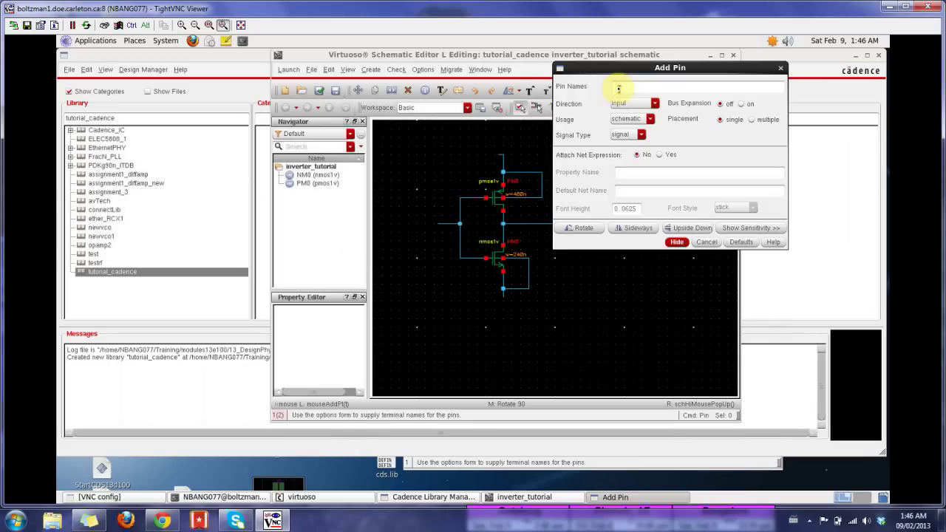
{"action": "left_click", "coordinate": [655, 104]}
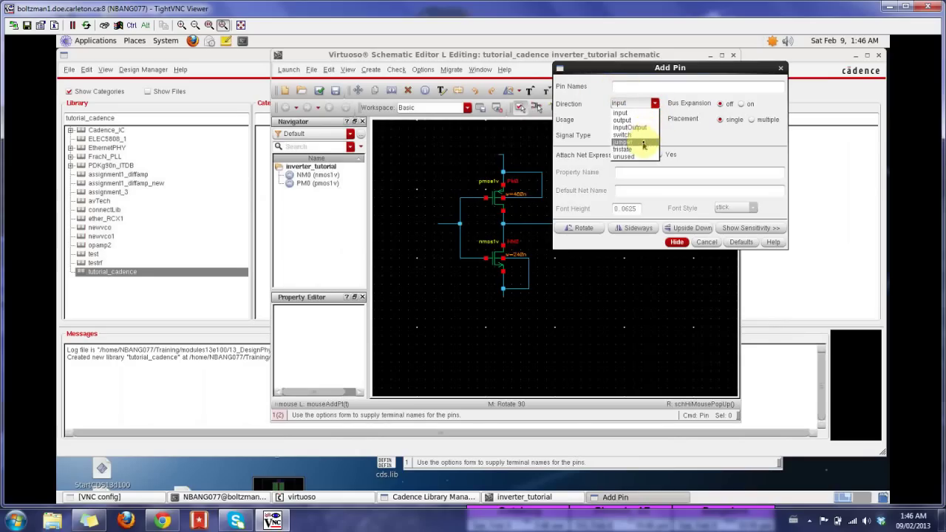
{"action": "left_click", "coordinate": [655, 104]}
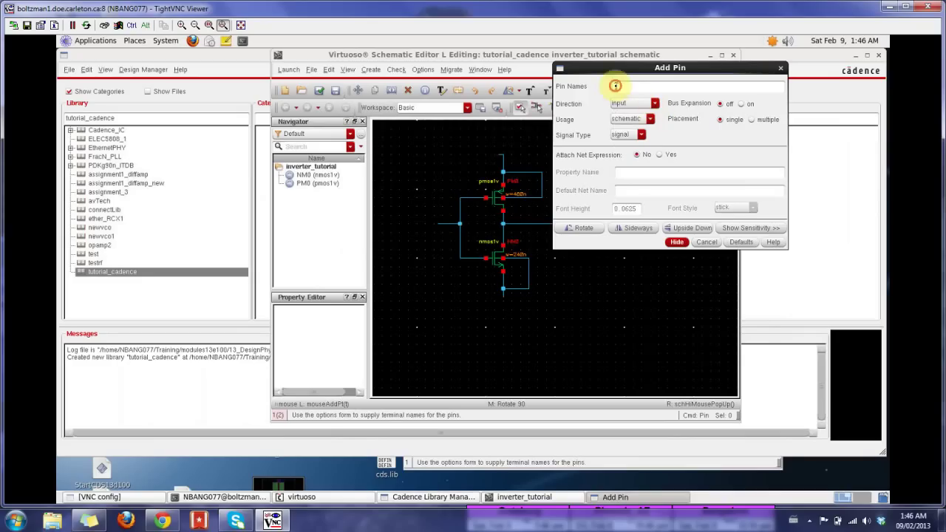
{"action": "left_click", "coordinate": [615, 86]}
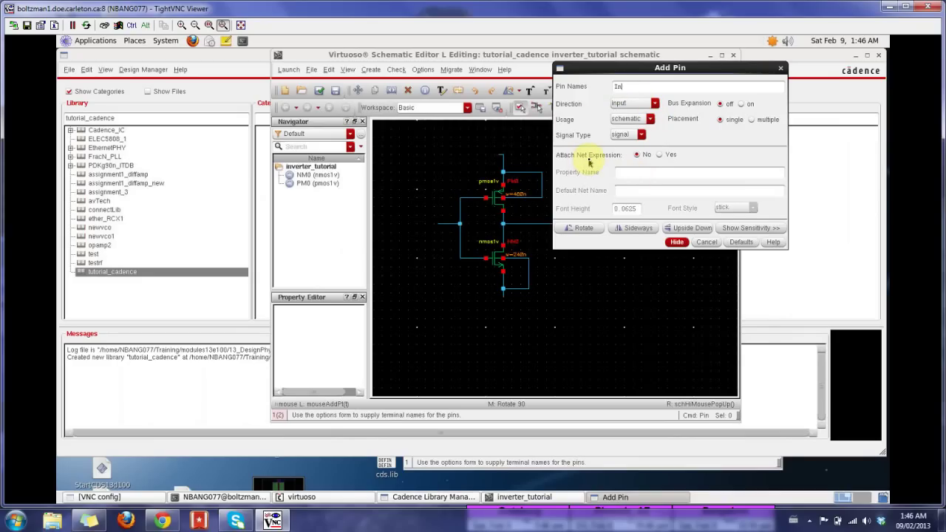
{"action": "key", "text": "Return"}
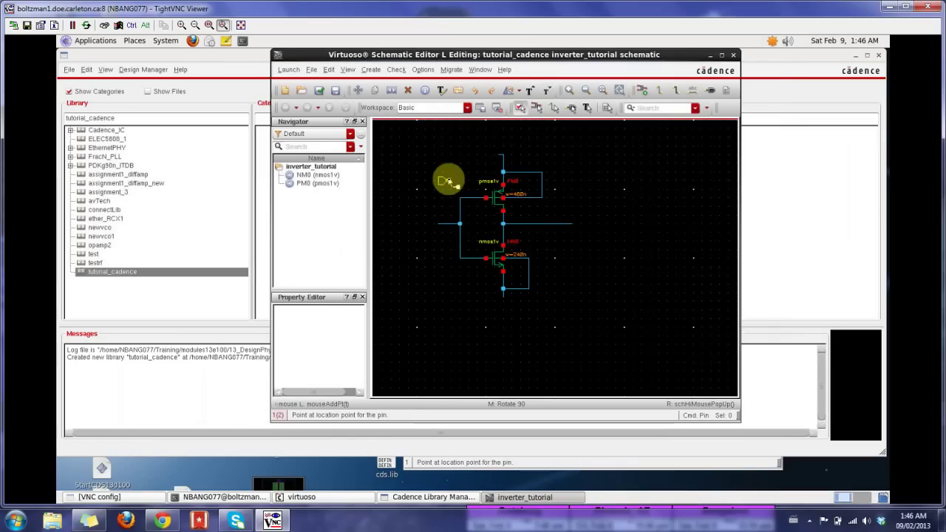
- Drop the In pin at the left end of the input wire
{"action": "left_click", "coordinate": [437, 224]}
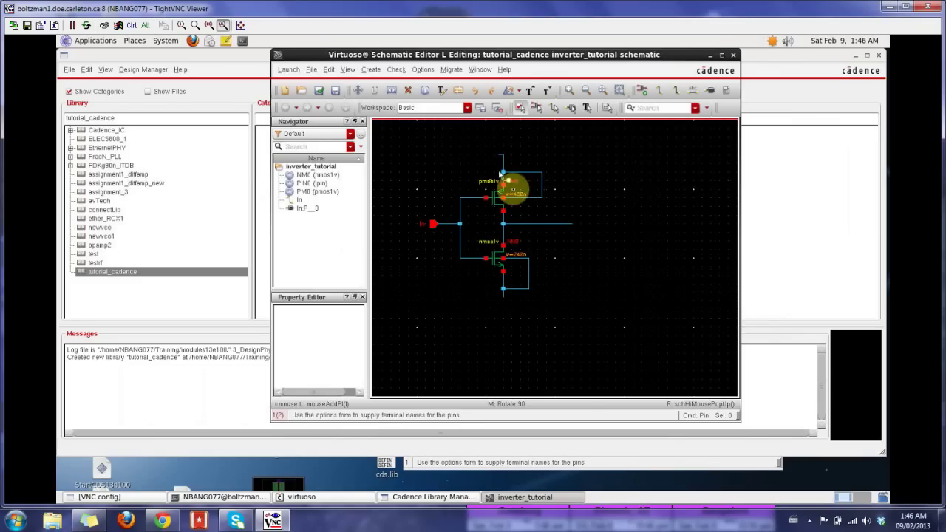
{"action": "key", "text": "Escape"}
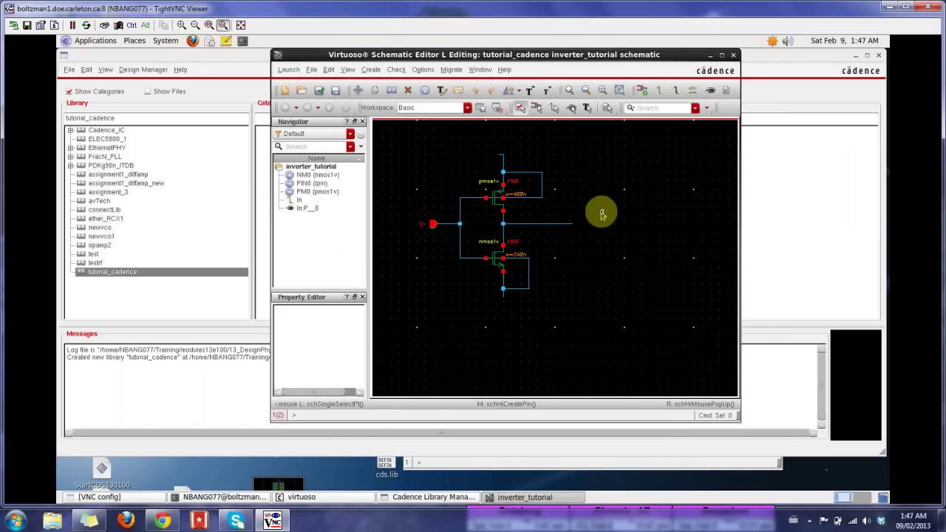
- Place a flipped output pin named Out at the right end of the output wire
{"action": "key", "text": "p"}
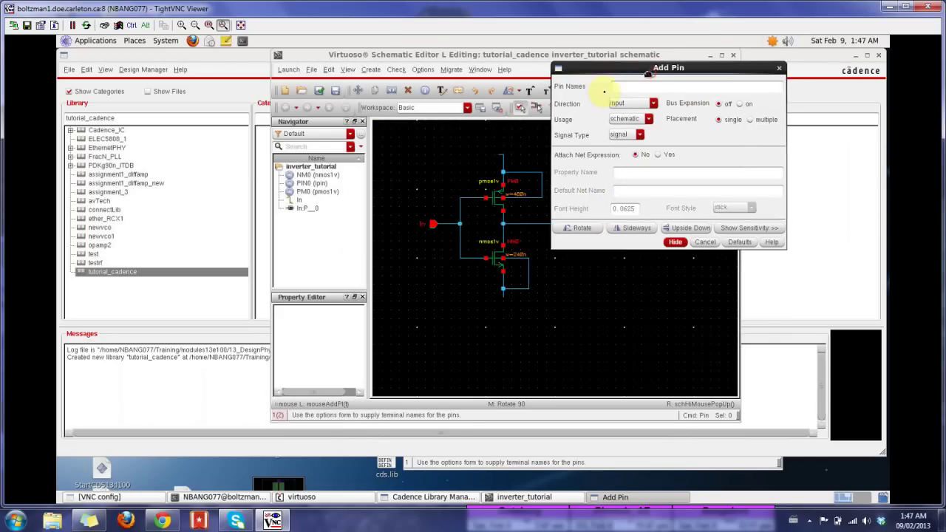
{"action": "left_click_drag", "start_coordinate": [647, 74], "coordinate": [574, 107]}
{"action": "left_click", "coordinate": [573, 138]}
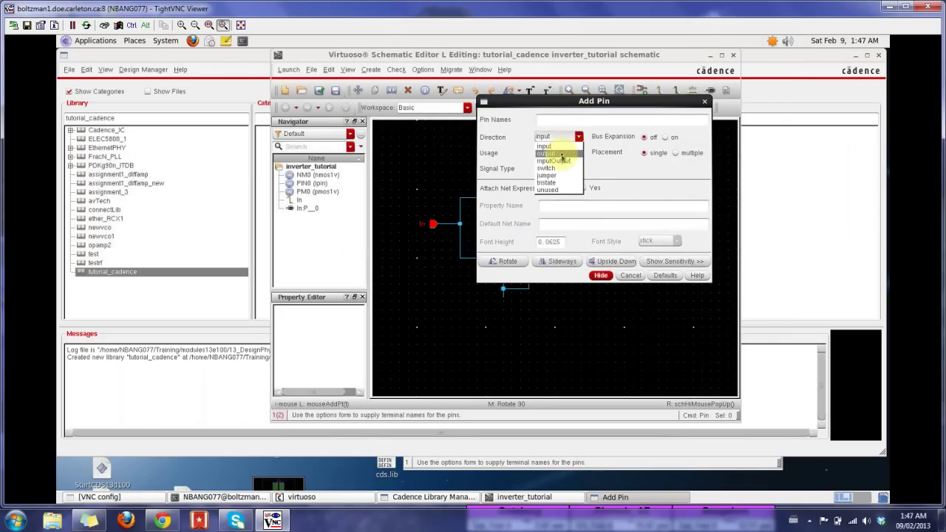
{"action": "left_click", "coordinate": [562, 154]}
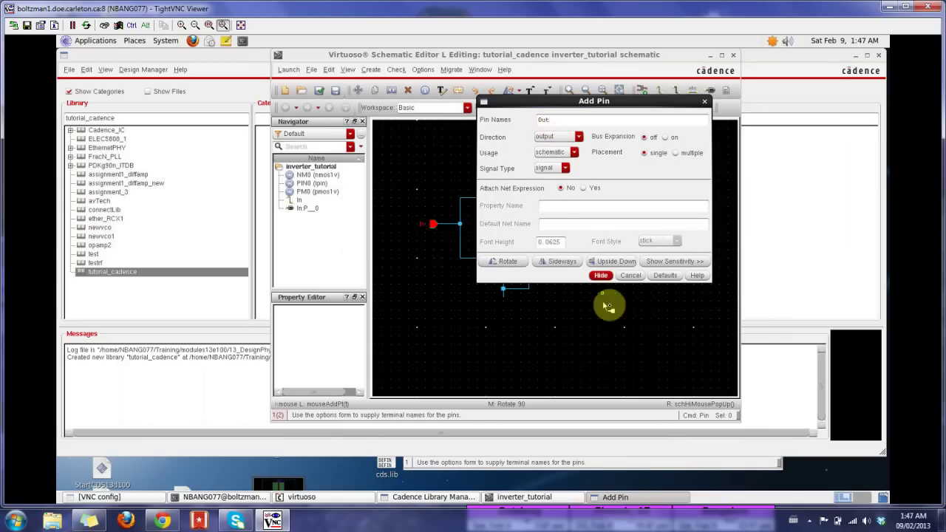
{"action": "left_click", "coordinate": [601, 275]}
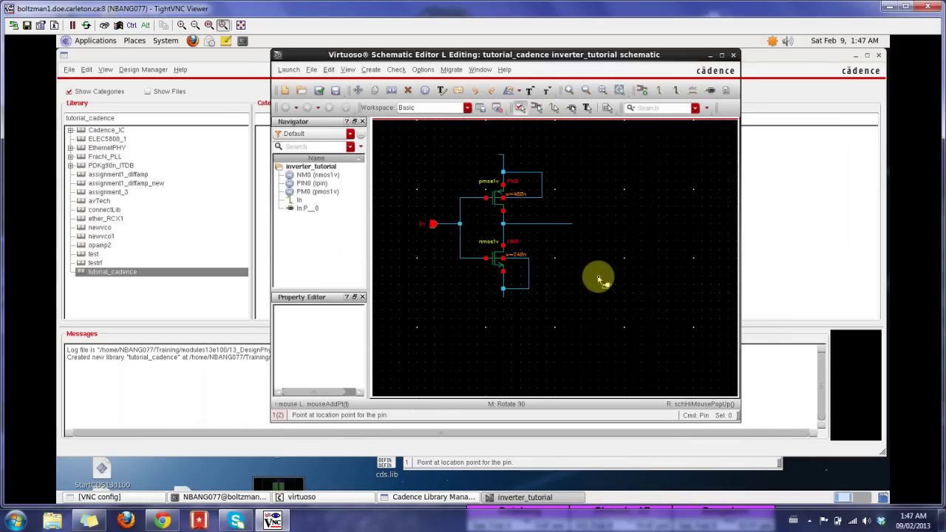
{"action": "left_click", "coordinate": [521, 90]}
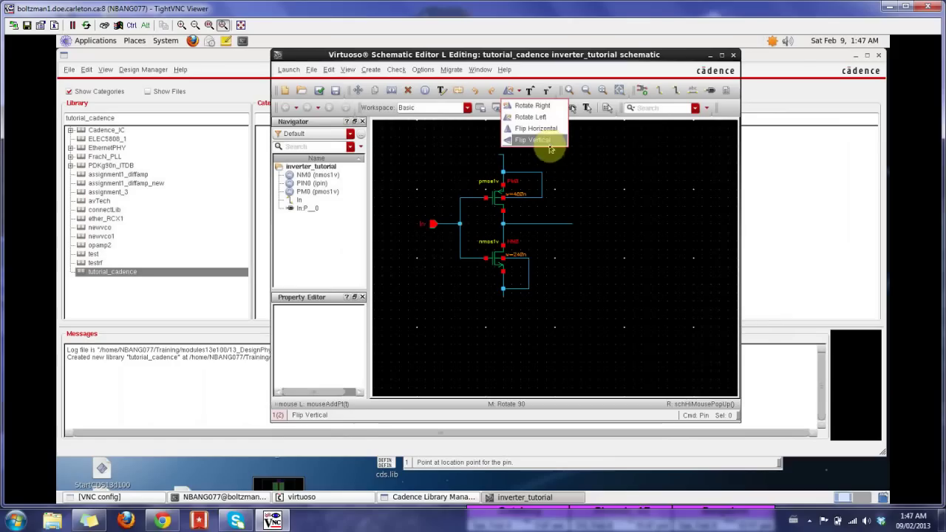
{"action": "left_click", "coordinate": [583, 188]}
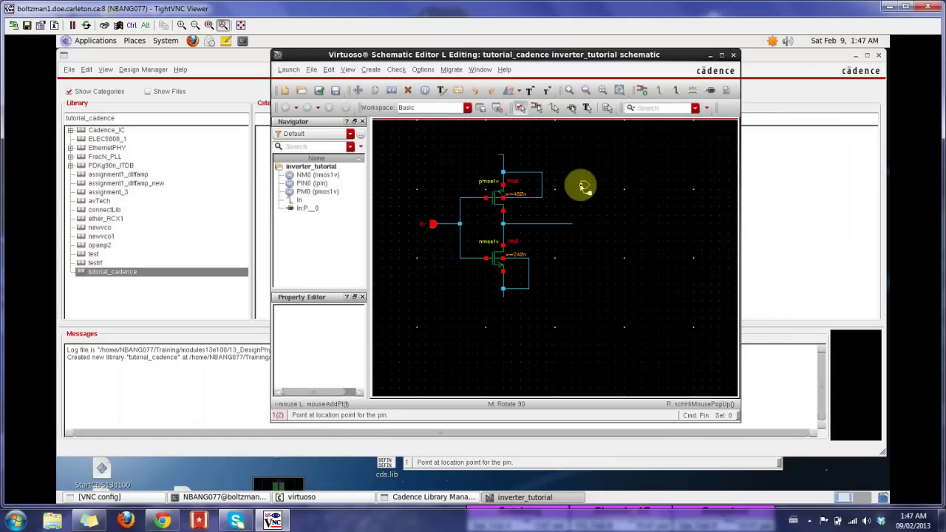
{"action": "left_click", "coordinate": [573, 224]}
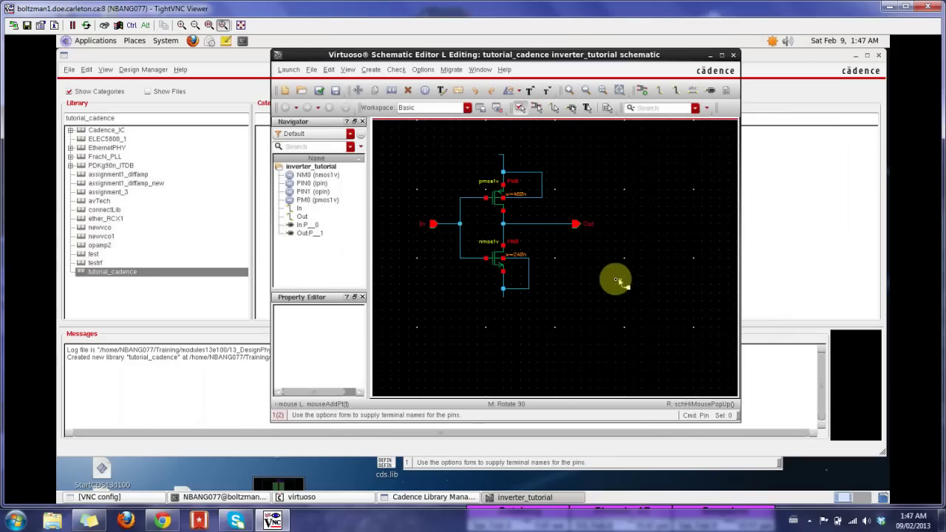
{"action": "key", "text": "Escape"}
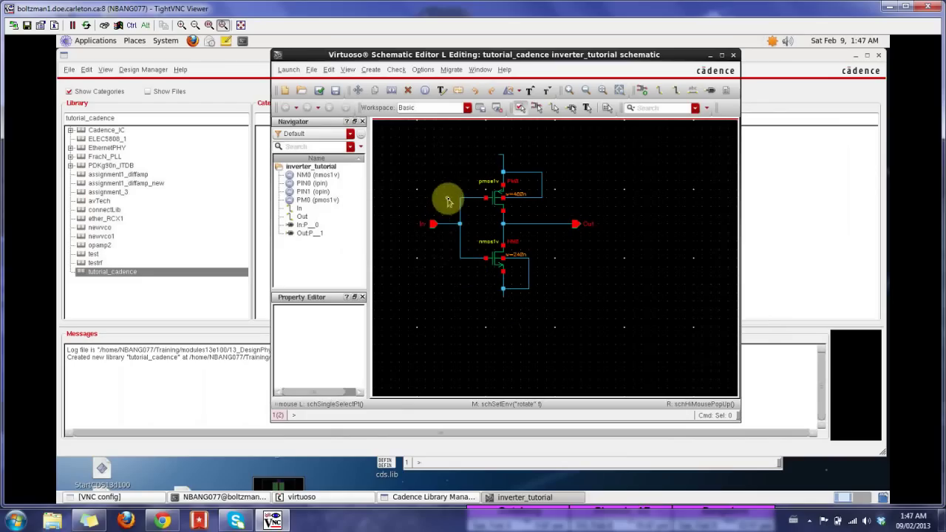
- Place inputOutput pins VDD above PM0 and VSS below NM0
{"action": "key", "text": "p"}
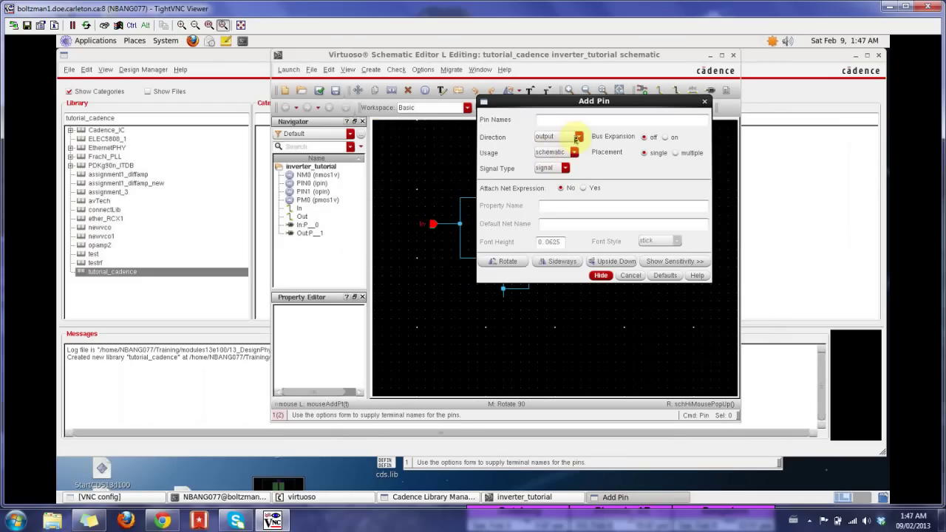
{"action": "left_click", "coordinate": [578, 138]}
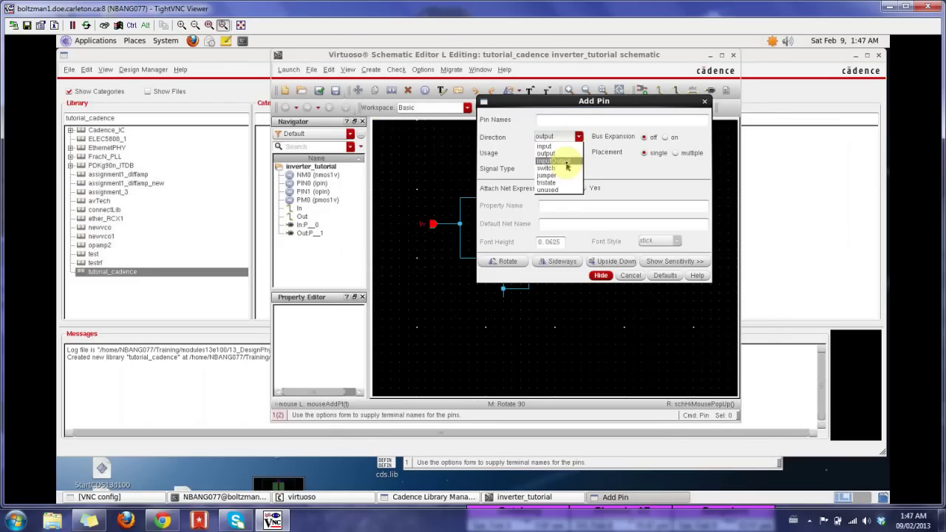
{"action": "left_click", "coordinate": [569, 161]}
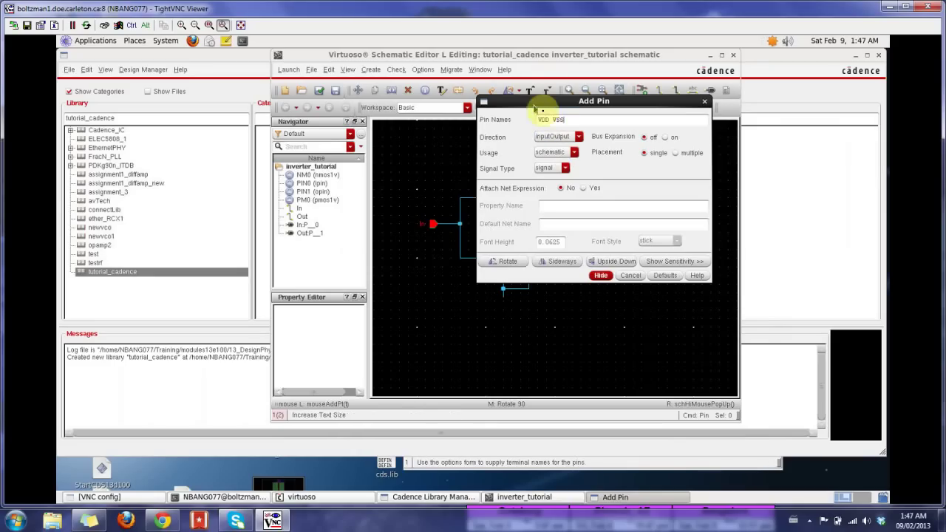
{"action": "left_click", "coordinate": [550, 119]}
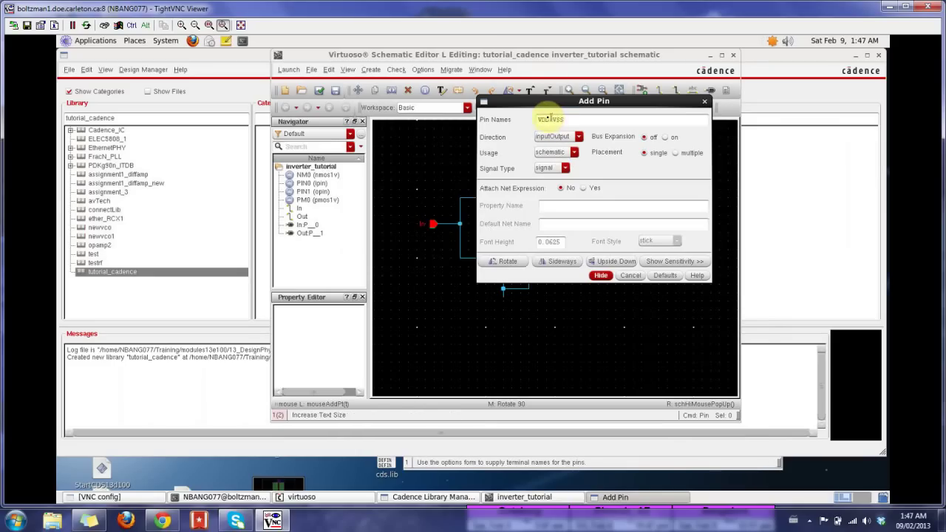
{"action": "left_click", "coordinate": [601, 276]}
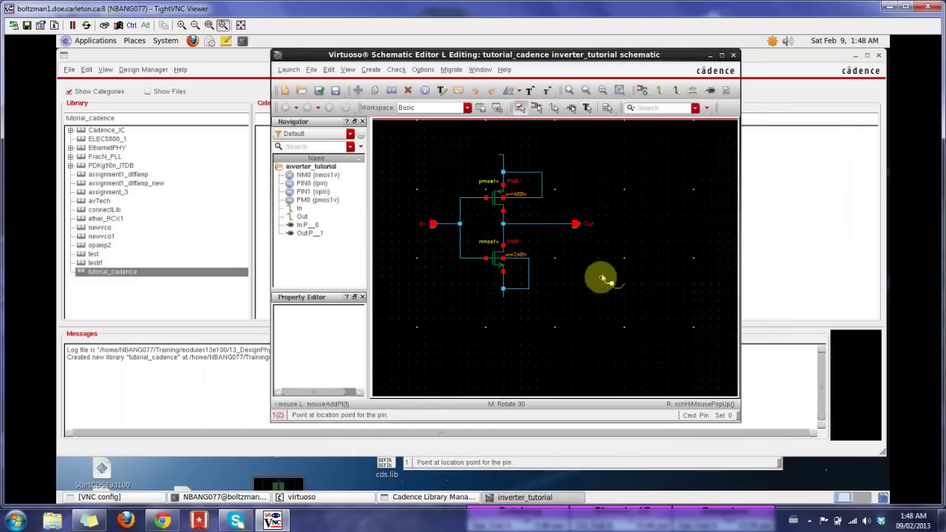
{"action": "left_click", "coordinate": [499, 156]}
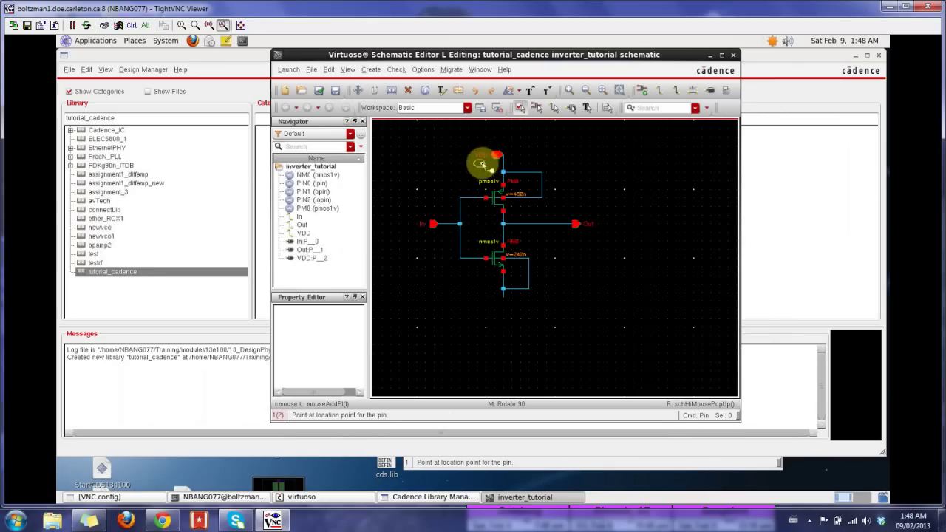
{"action": "left_click", "coordinate": [503, 298]}
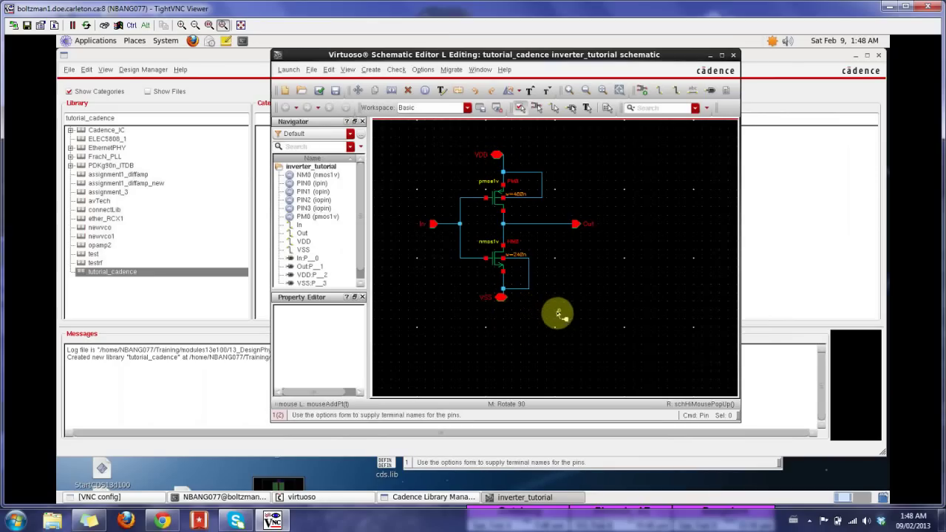
{"action": "key", "text": "Escape"}
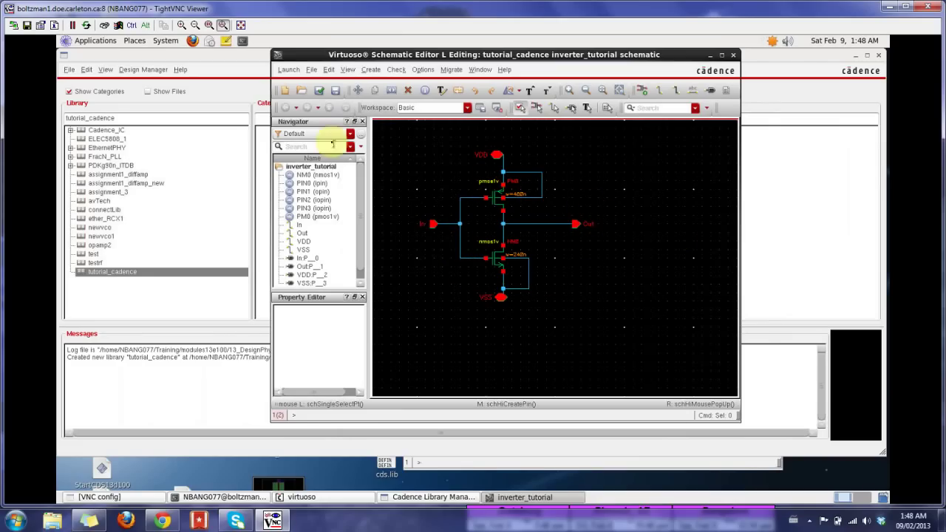
- Request a symbol view built from the inverter_tutorial schematic via Create > Cellview > From Cellview
{"action": "left_click", "coordinate": [370, 70]}
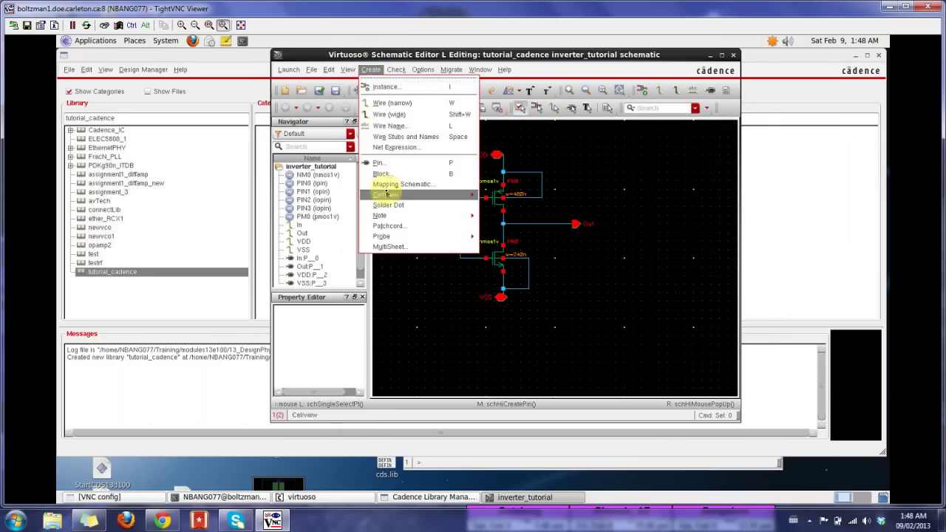
{"action": "mouse_move", "coordinate": [387, 197]}
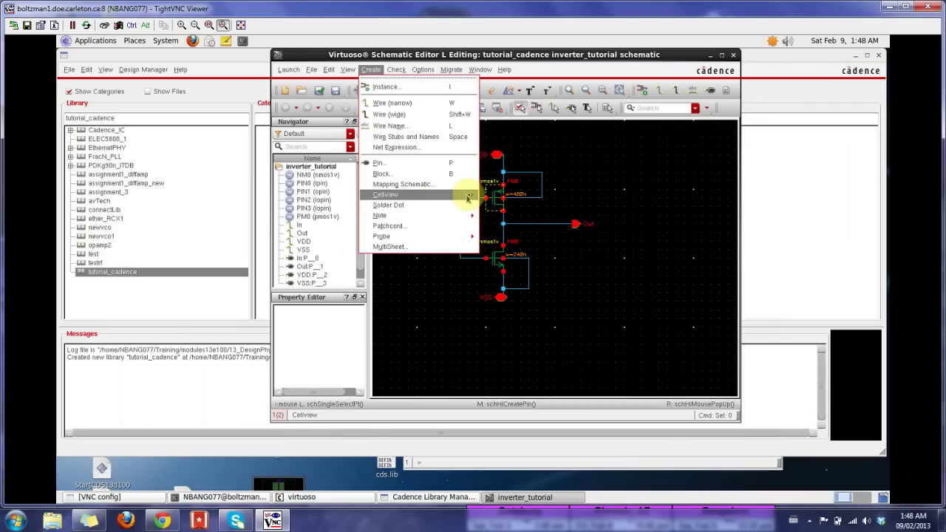
{"action": "mouse_move", "coordinate": [451, 197]}
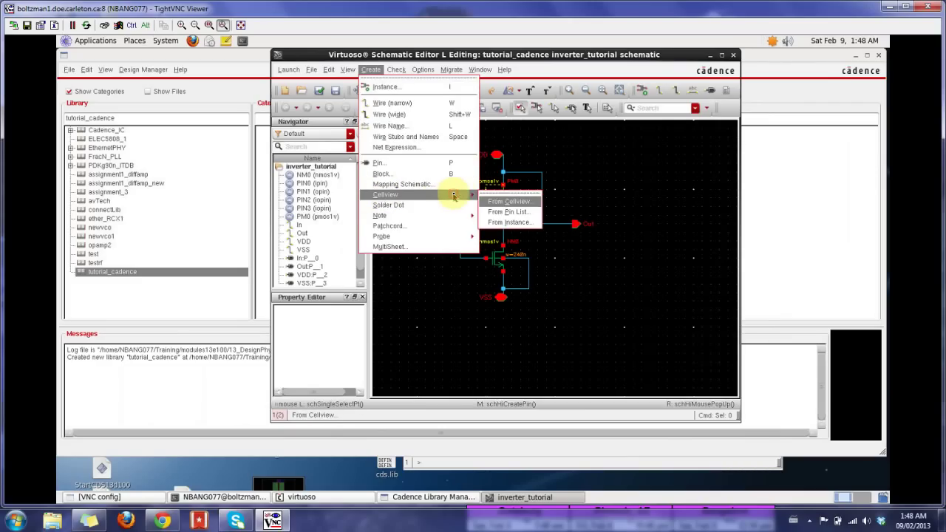
{"action": "left_click", "coordinate": [510, 201]}
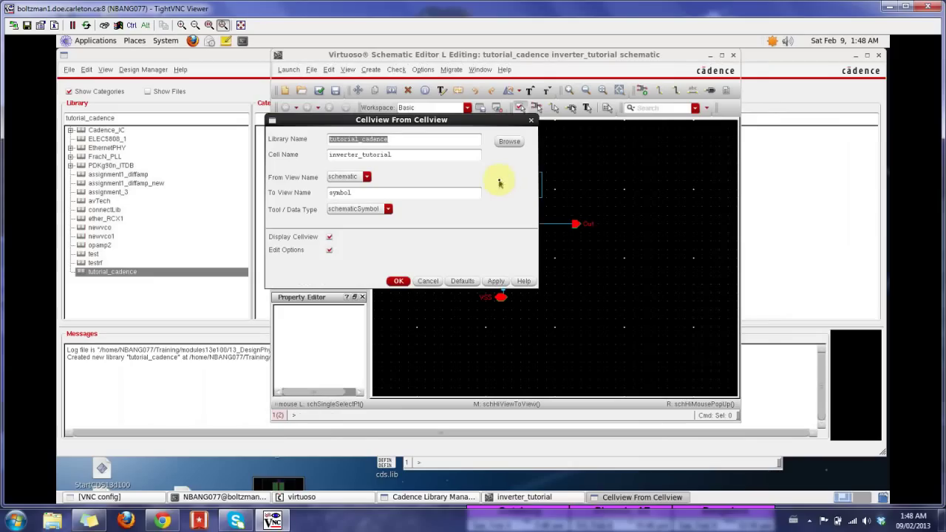
{"action": "left_click_drag", "start_coordinate": [435, 122], "coordinate": [653, 107]}
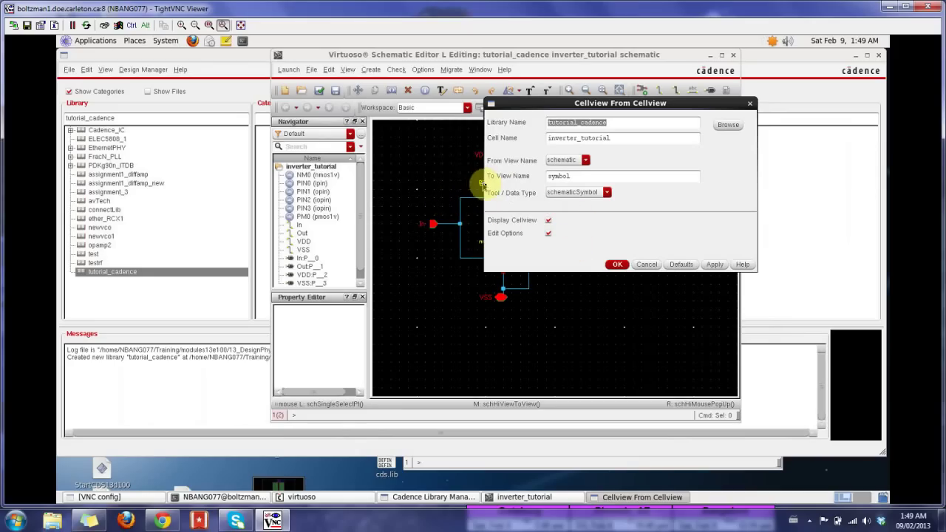
{"action": "left_click", "coordinate": [616, 265]}
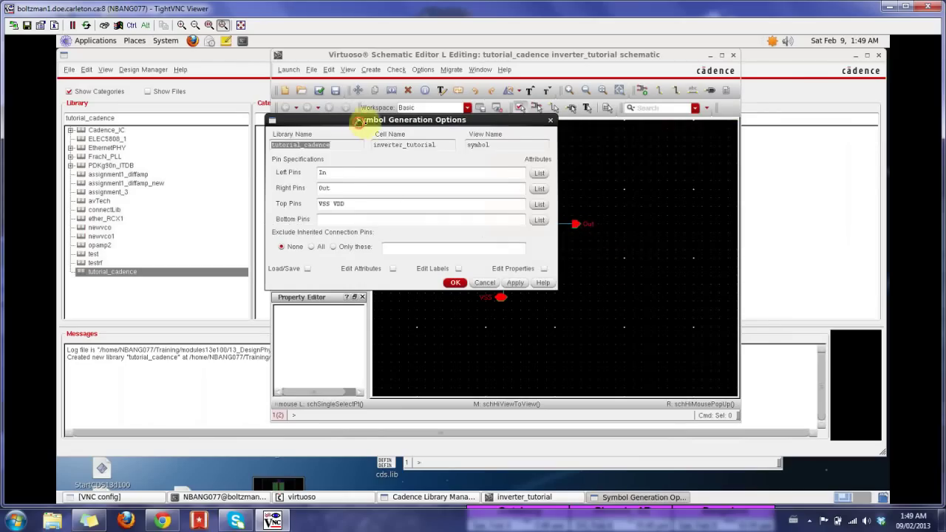
- Move VSS from the top pins to the bottom pins and generate the symbol
{"action": "left_click_drag", "start_coordinate": [358, 122], "coordinate": [635, 114]}
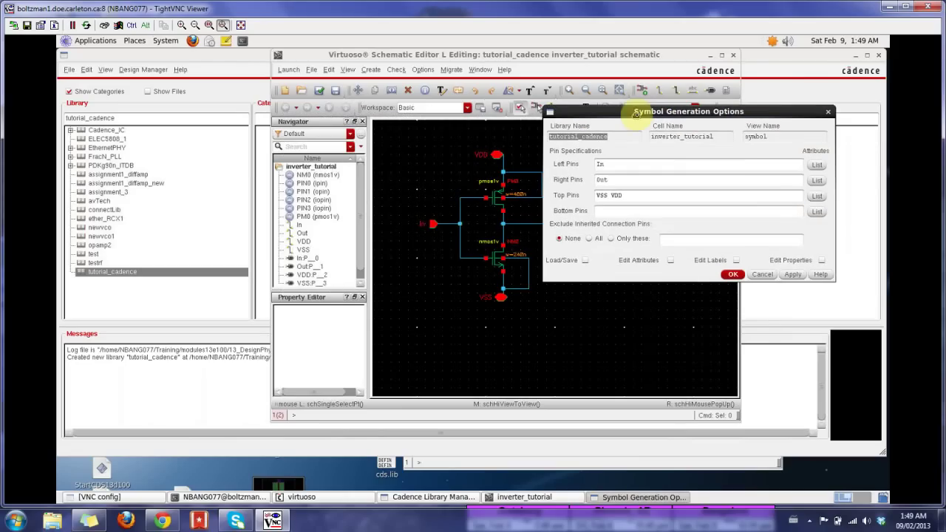
{"action": "left_click", "coordinate": [607, 196]}
{"action": "key", "text": "ctrl"}
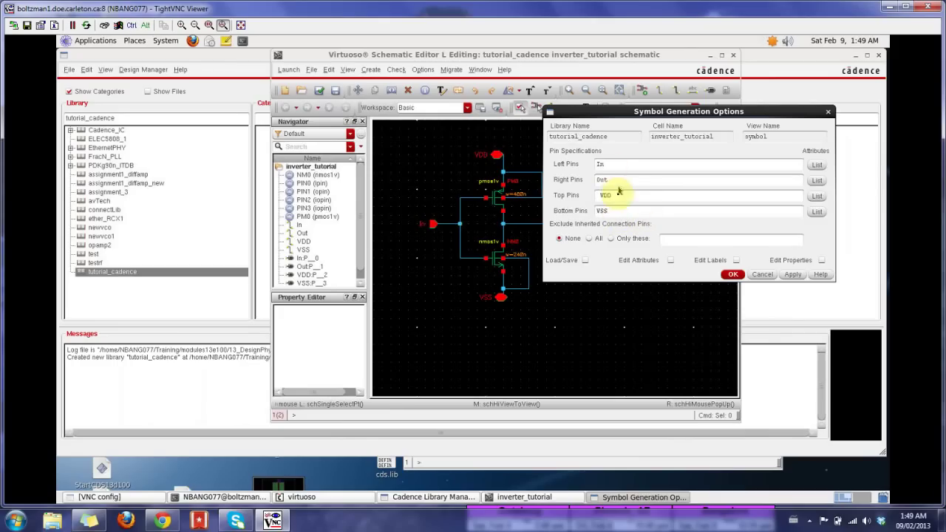
{"action": "left_click", "coordinate": [732, 275]}
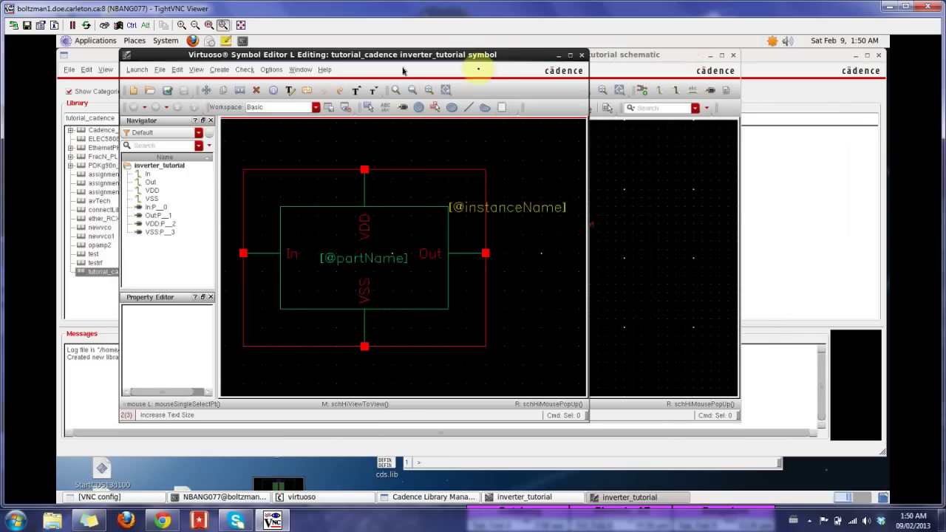
- Return to the inverter_tutorial schematic window and run Check and Save
{"action": "left_click", "coordinate": [638, 61]}
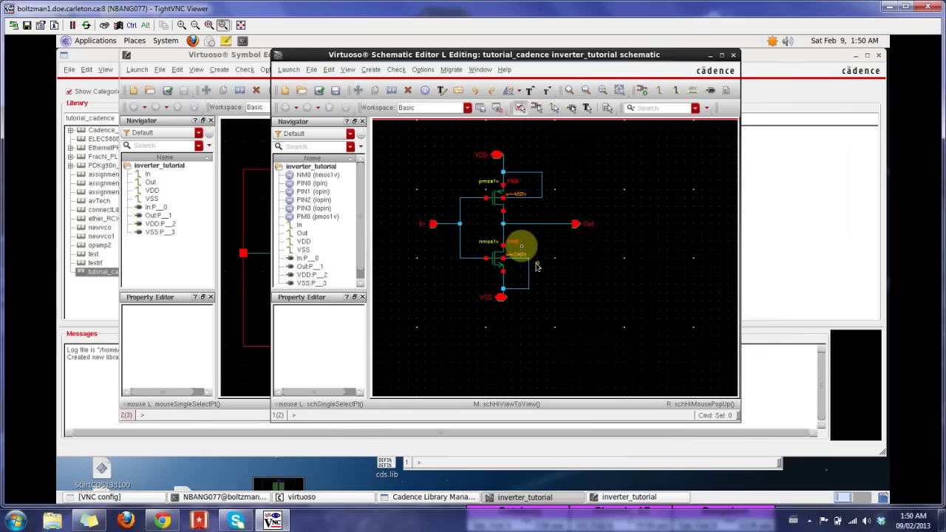
{"action": "left_click", "coordinate": [781, 61]}
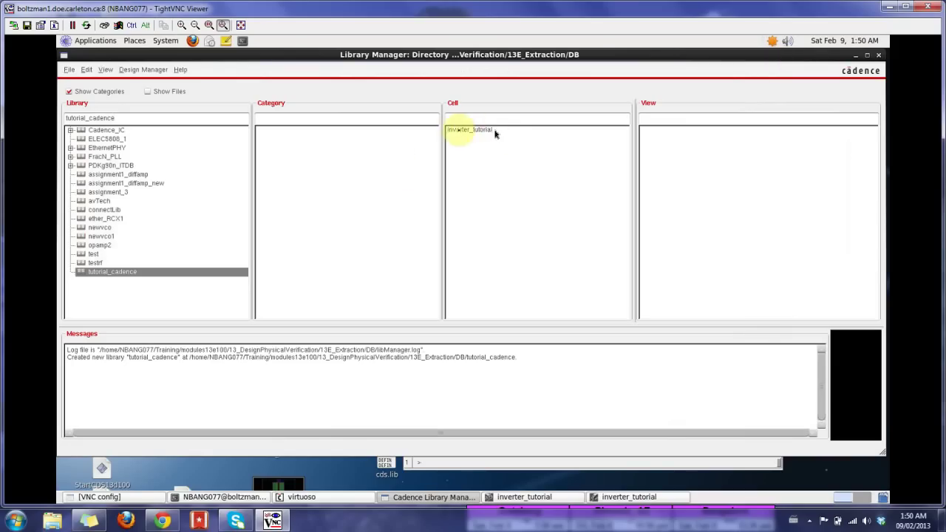
{"action": "left_click", "coordinate": [627, 497]}
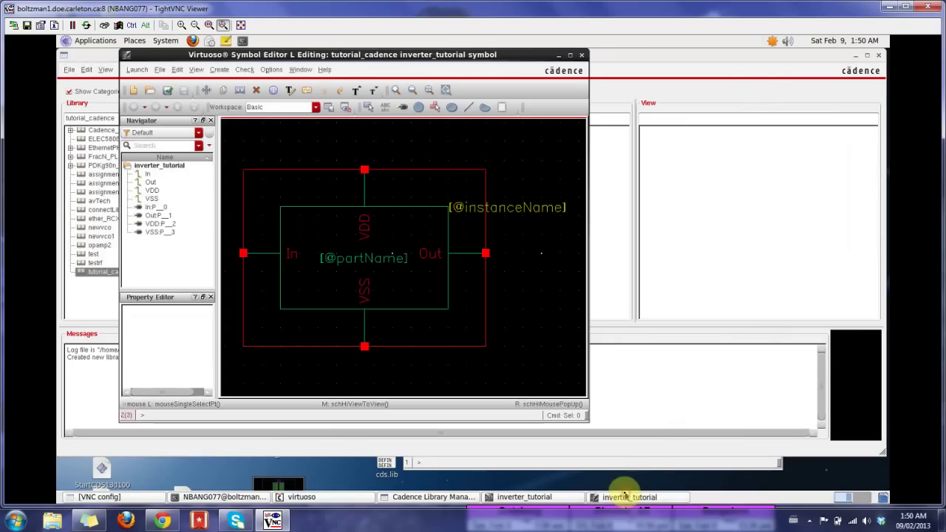
{"action": "left_click", "coordinate": [526, 497]}
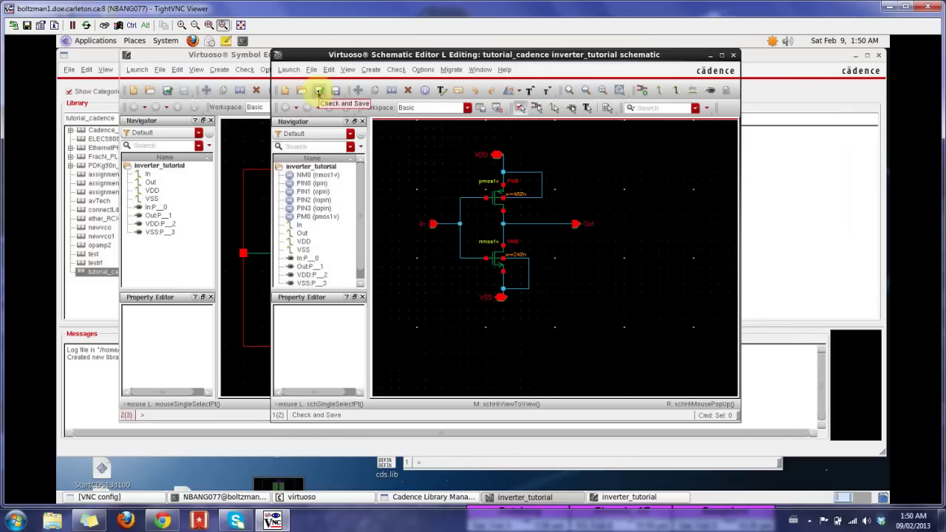
{"action": "left_click", "coordinate": [318, 91]}
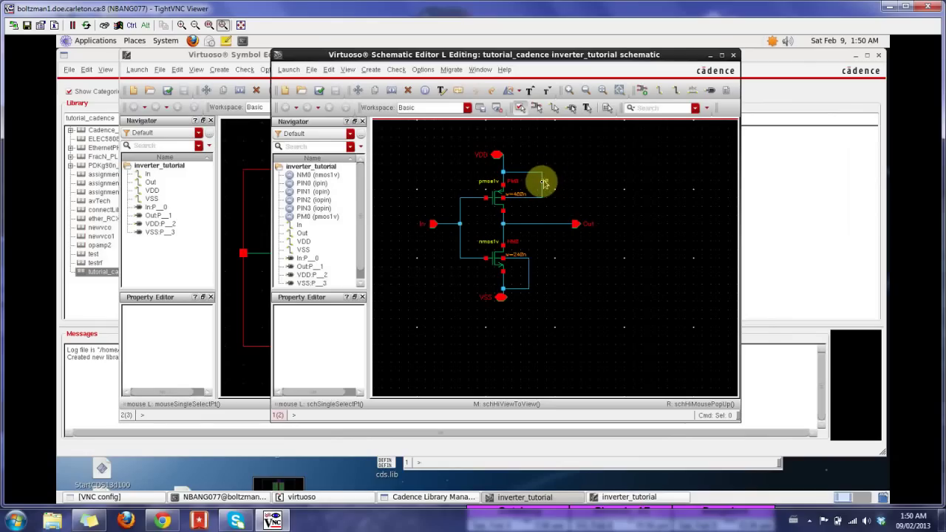
- Delete the PMOS body-to-VDD wire, re-run Check and Save, and dismiss the results
{"action": "left_click", "coordinate": [542, 183]}
{"action": "key", "text": "Delete"}
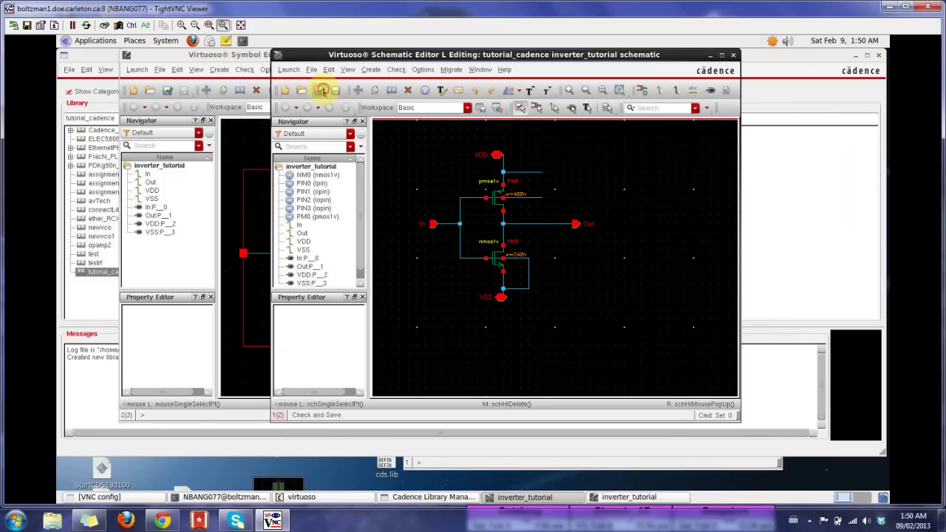
{"action": "left_click", "coordinate": [322, 90]}
{"action": "left_click_drag", "start_coordinate": [553, 235], "coordinate": [710, 136]}
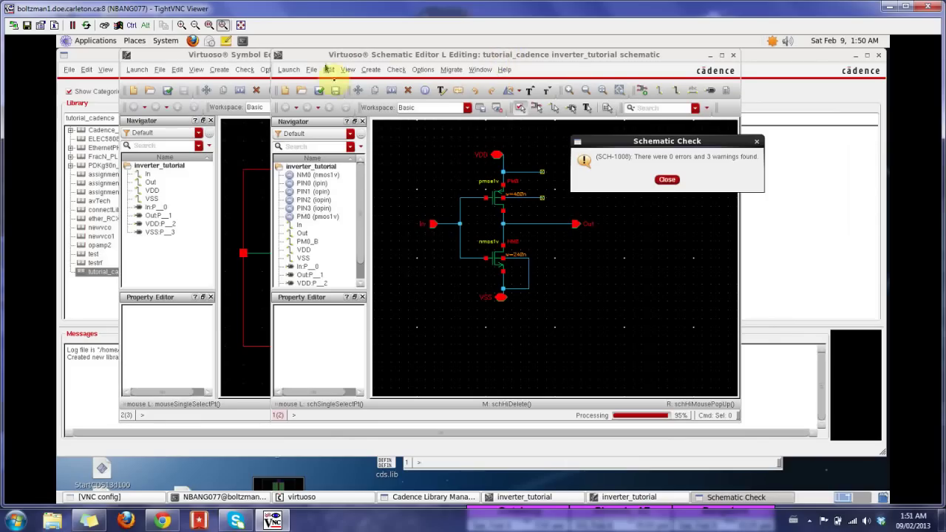
{"action": "left_click_drag", "start_coordinate": [318, 53], "coordinate": [258, 105]}
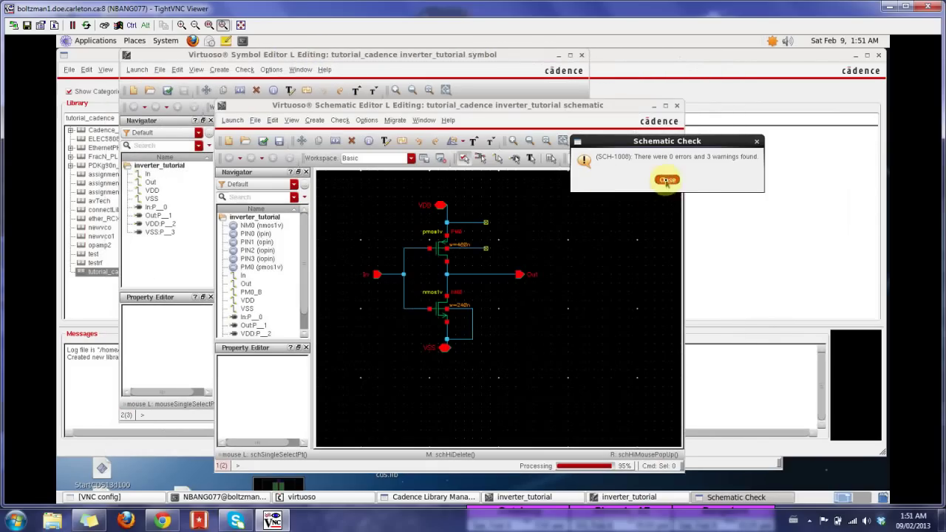
{"action": "left_click", "coordinate": [667, 180]}
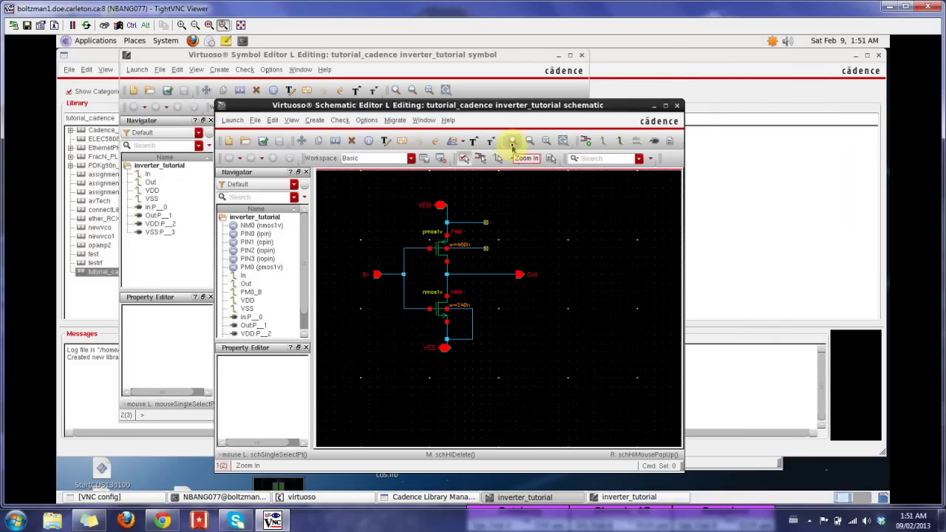
- Zoom in on the inverter and pan up to bring VDD into view
{"action": "left_click", "coordinate": [512, 144]}
{"action": "left_click", "coordinate": [512, 145]}
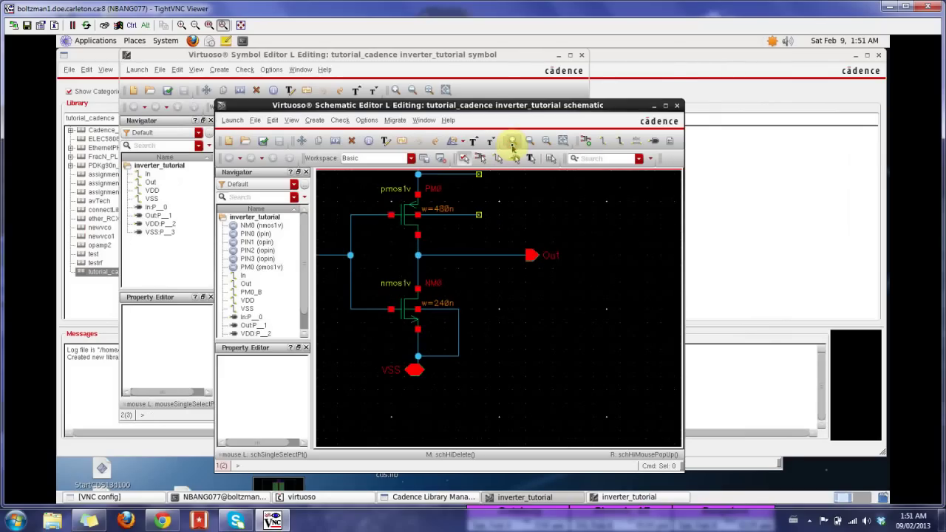
{"action": "key", "text": "Up"}
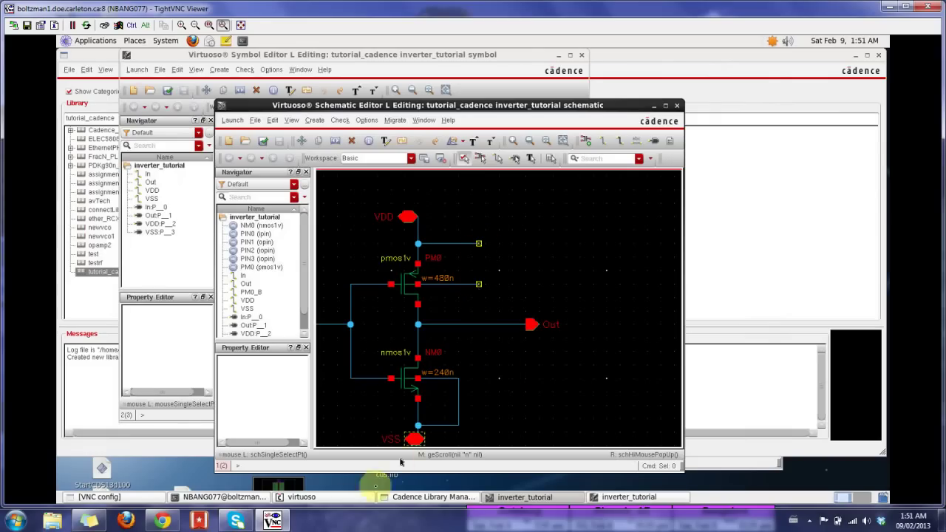
- Find and highlight the floating pin B warning for PM0 in the CIW log
{"action": "left_click", "coordinate": [317, 497]}
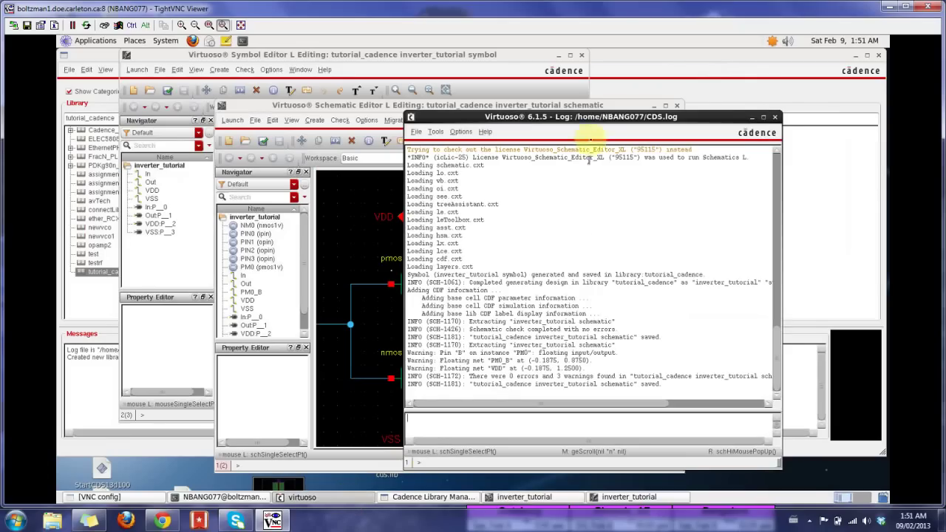
{"action": "left_click_drag", "start_coordinate": [584, 122], "coordinate": [695, 52]}
{"action": "left_click_drag", "start_coordinate": [542, 291], "coordinate": [697, 296]}
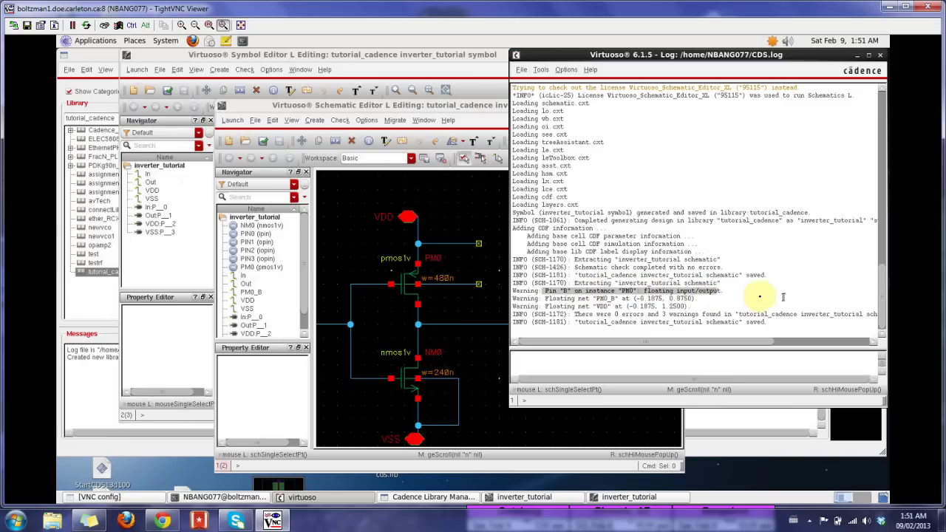
{"action": "left_click", "coordinate": [709, 294]}
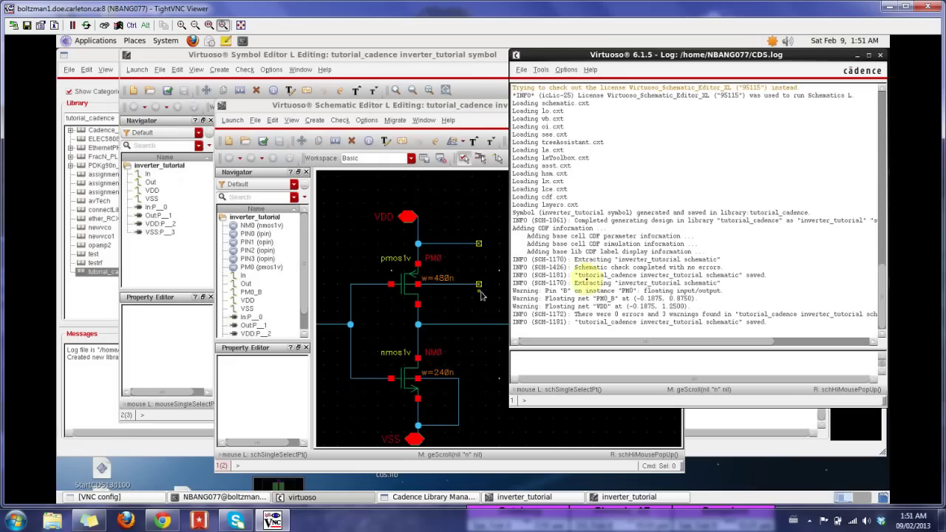
{"action": "left_click_drag", "start_coordinate": [545, 291], "coordinate": [719, 291]}
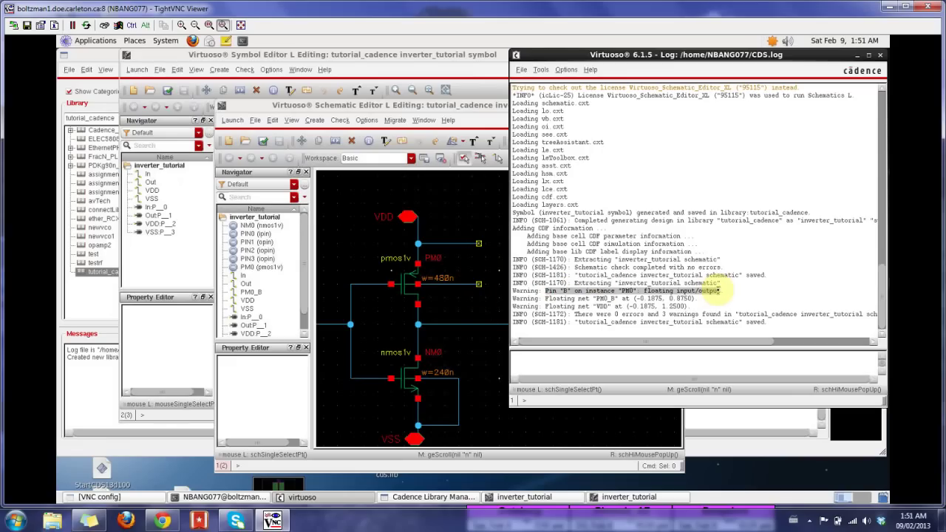
- Draw a wire from PM0's upper supply stub down to its body stub
{"action": "left_click", "coordinate": [493, 262]}
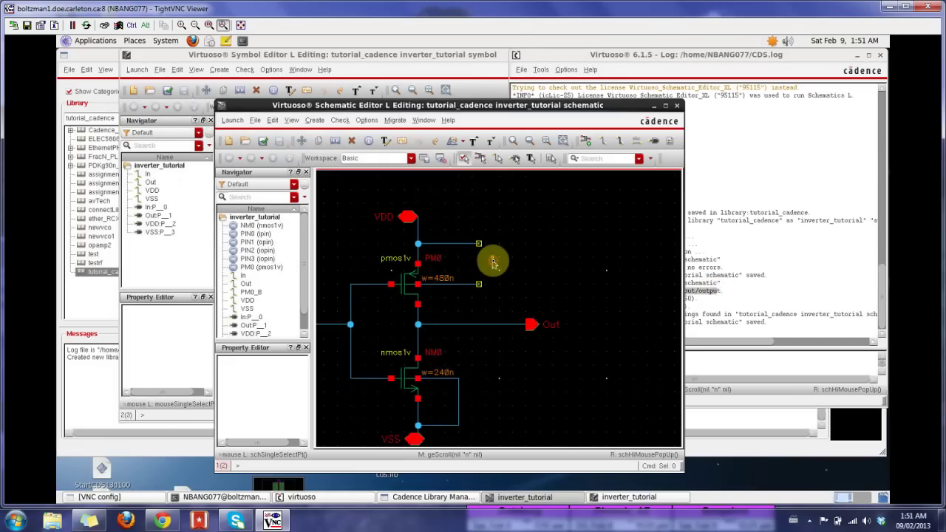
{"action": "key", "text": "w"}
{"action": "left_click", "coordinate": [478, 243]}
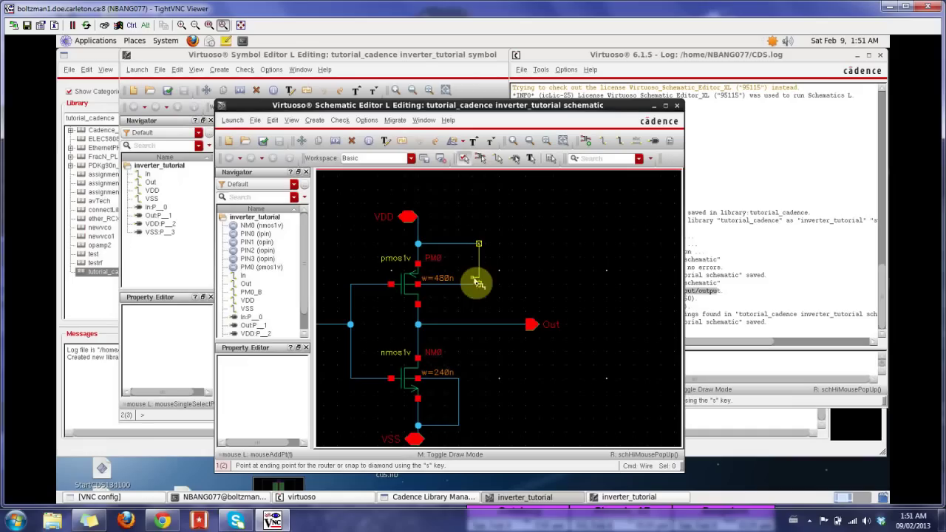
{"action": "left_click", "coordinate": [478, 285]}
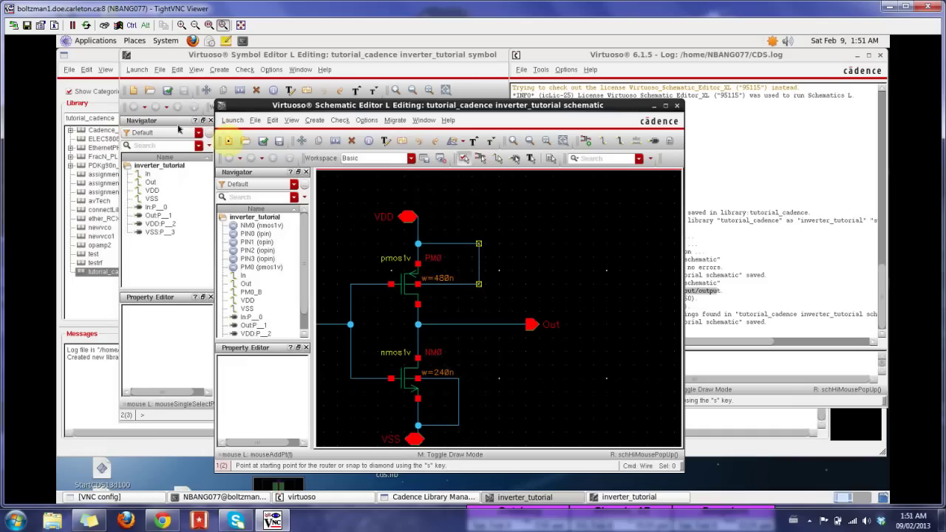
- Check and save the repaired schematic, then check and save the inverter symbol view
{"action": "left_click", "coordinate": [262, 141]}
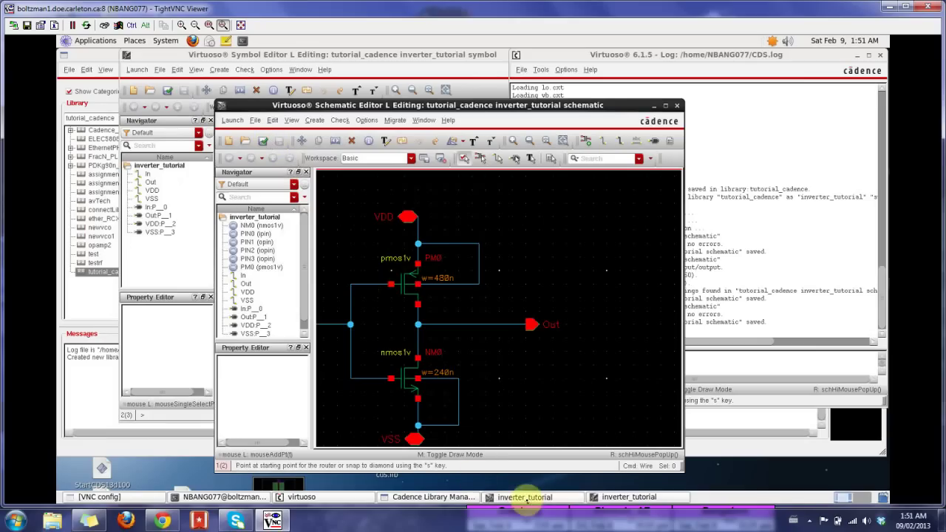
{"action": "left_click", "coordinate": [628, 499]}
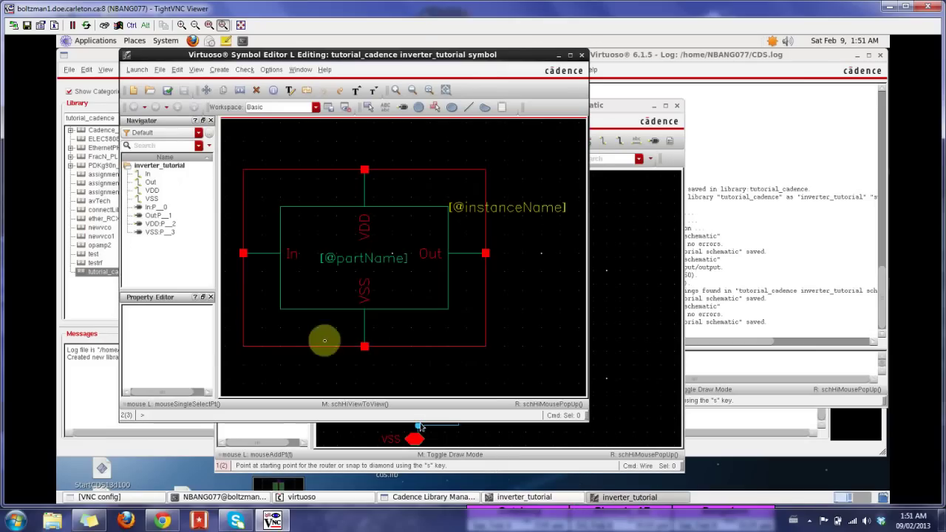
{"action": "left_click", "coordinate": [166, 92]}
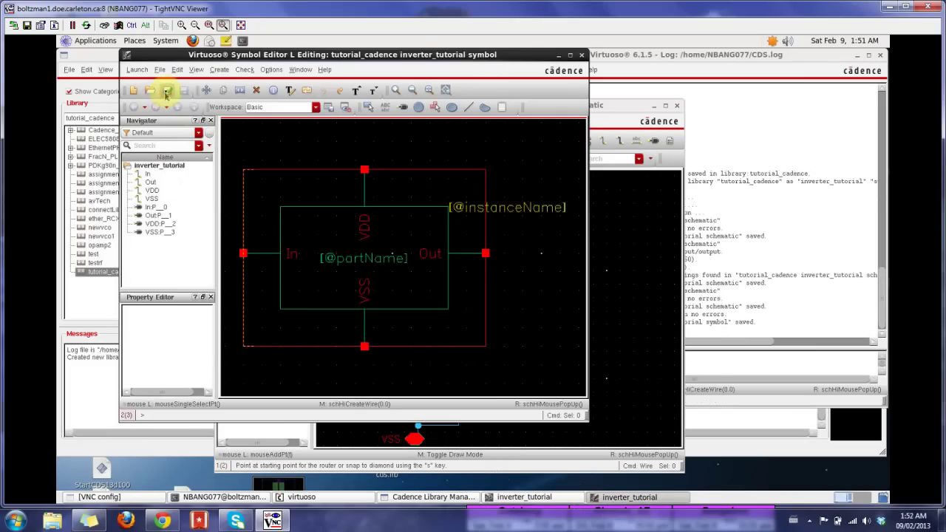
- Close the symbol and schematic editors and minimize the CIW log
{"action": "left_click", "coordinate": [584, 56]}
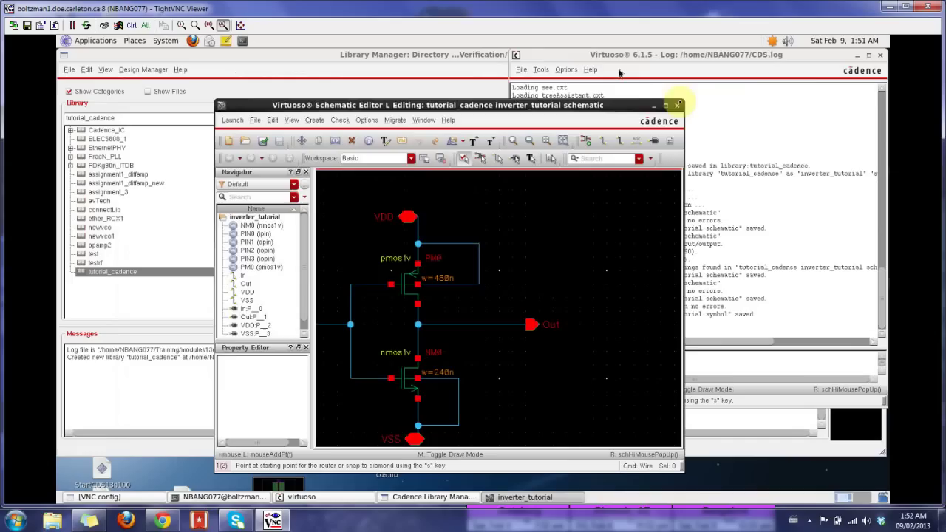
{"action": "left_click", "coordinate": [679, 106]}
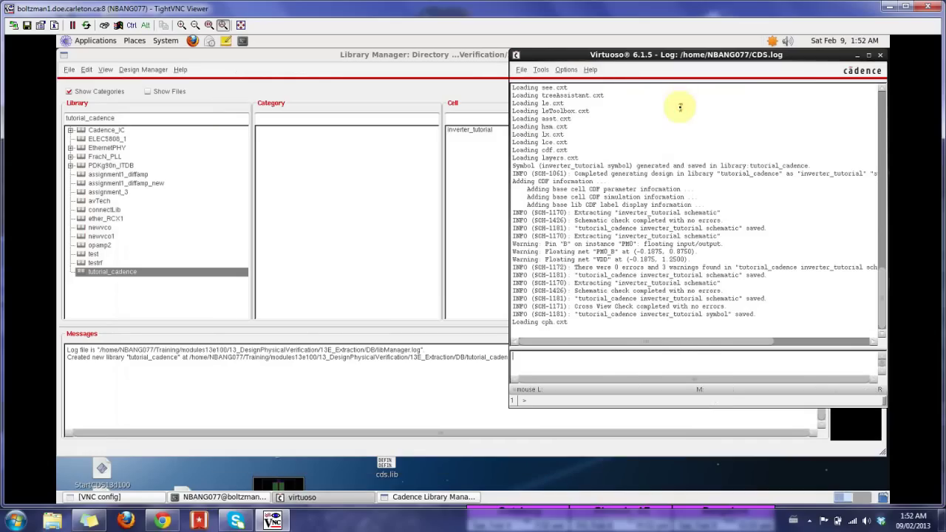
{"action": "left_click", "coordinate": [857, 56]}
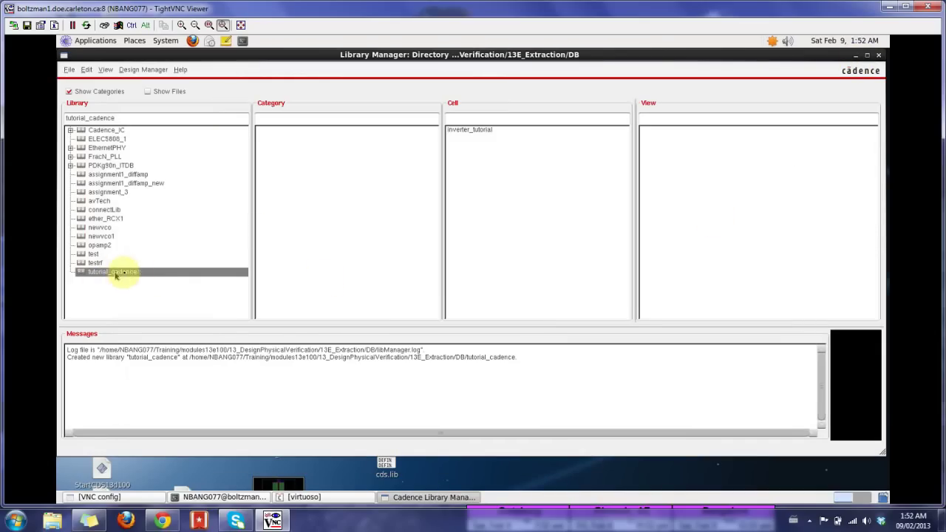
- Preview the schematic and symbol views of inverter_tutorial in Library Manager
{"action": "left_click", "coordinate": [474, 130]}
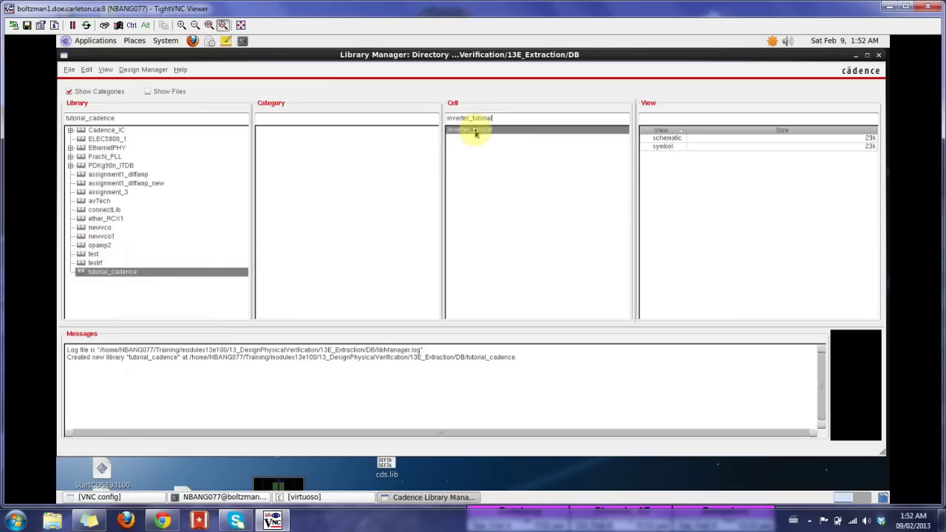
{"action": "left_click", "coordinate": [664, 138]}
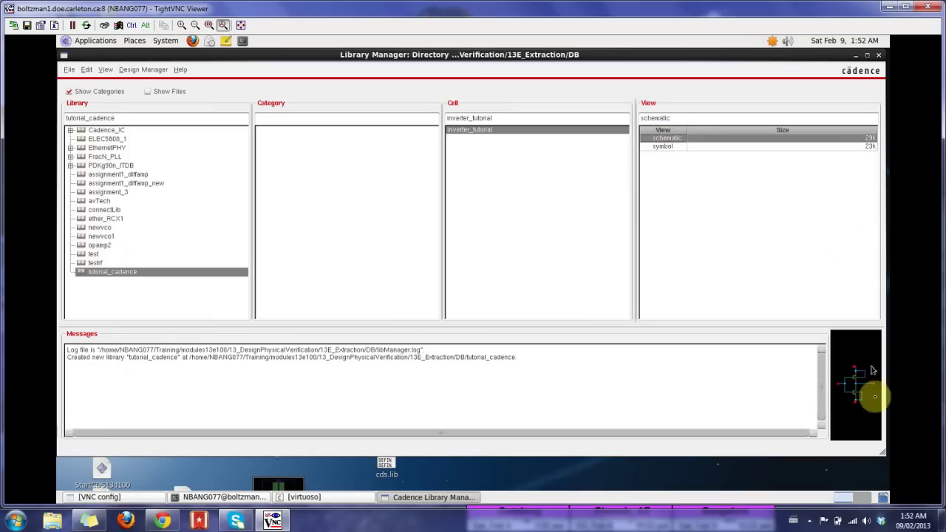
{"action": "left_click", "coordinate": [663, 146]}
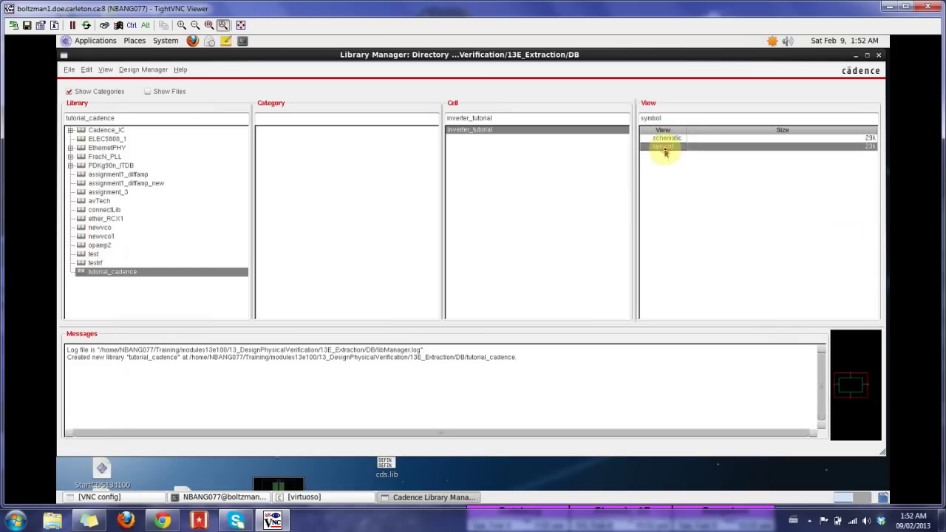